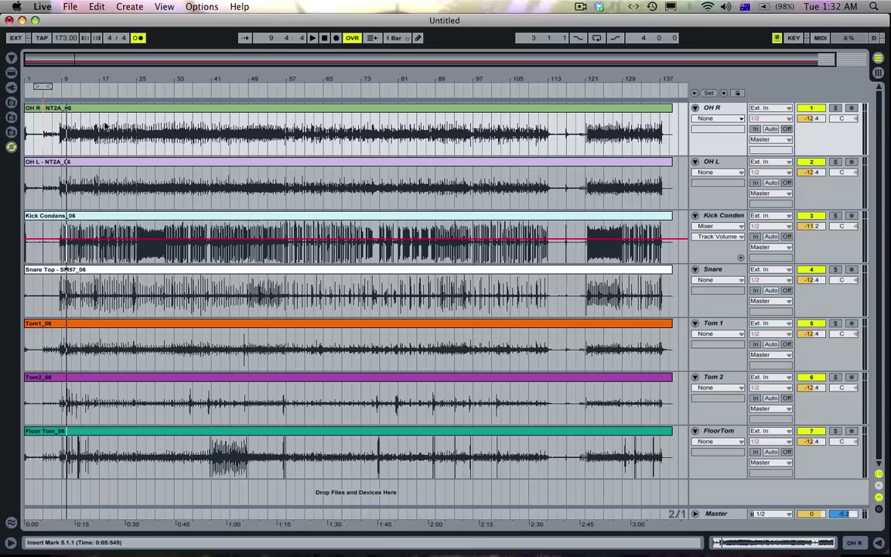
- Hide the track volume automation on the Kick Condens track by setting its displayed envelope to None
{"action": "mouse_move", "coordinate": [44, 79]}
{"action": "left_mouse_down"}
{"action": "mouse_move", "coordinate": [44, 110]}
{"action": "mouse_move", "coordinate": [59, 107]}
{"action": "mouse_move", "coordinate": [51, 79]}
{"action": "left_mouse_up"}
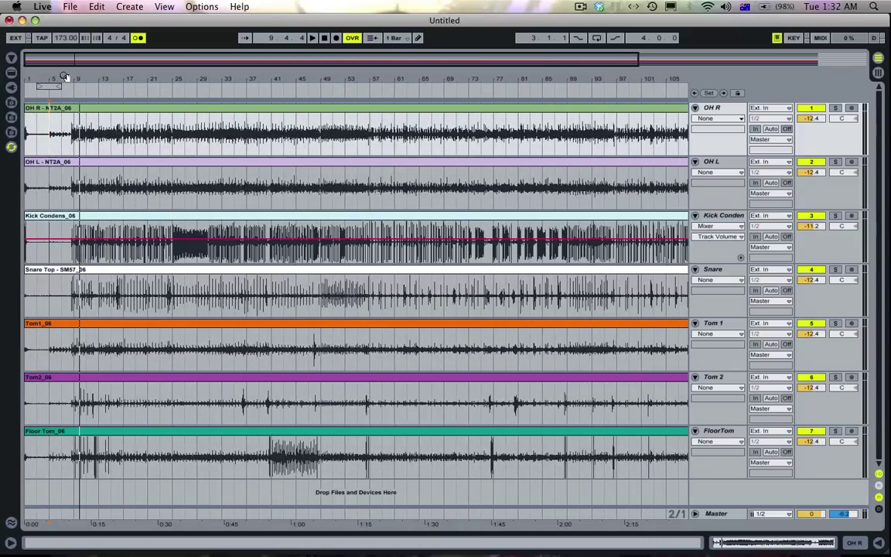
{"action": "left_click_drag", "start_coordinate": [65, 77], "coordinate": [66, 96]}
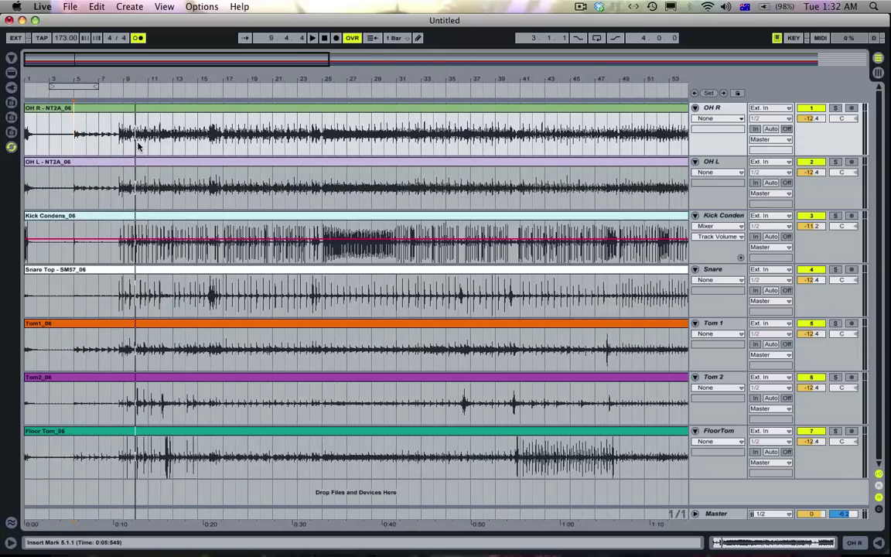
{"action": "left_click", "coordinate": [725, 227]}
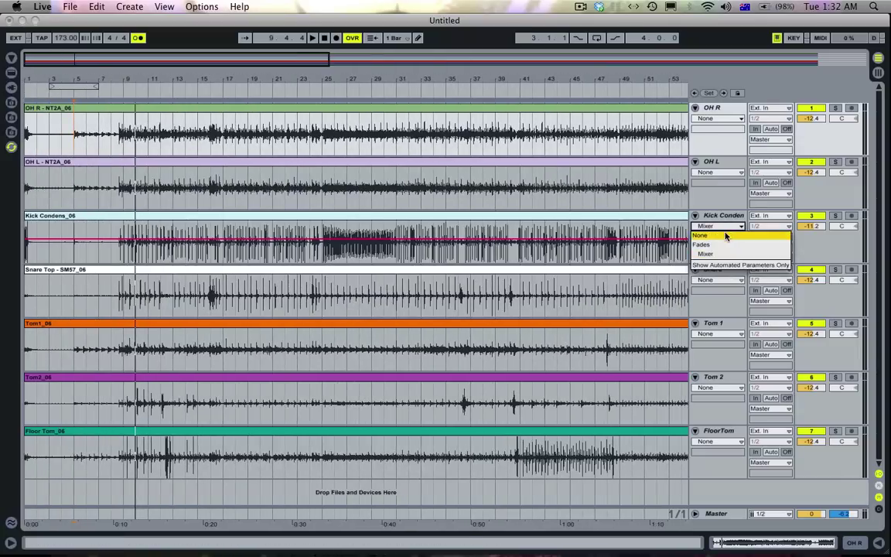
{"action": "left_click", "coordinate": [726, 234]}
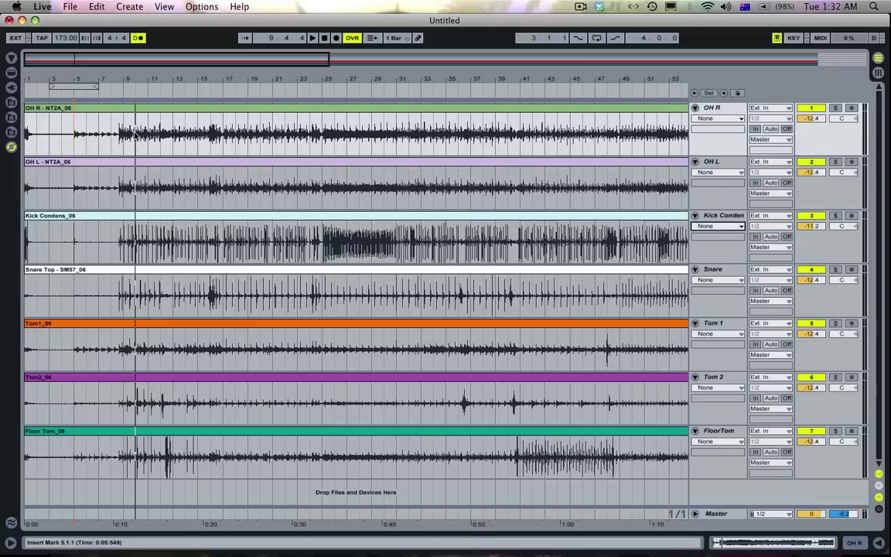
- Solo the OH R overhead track, play it from bar 9 to audition it, and remove the solo
{"action": "left_click", "coordinate": [112, 107]}
{"action": "left_click", "coordinate": [835, 108]}
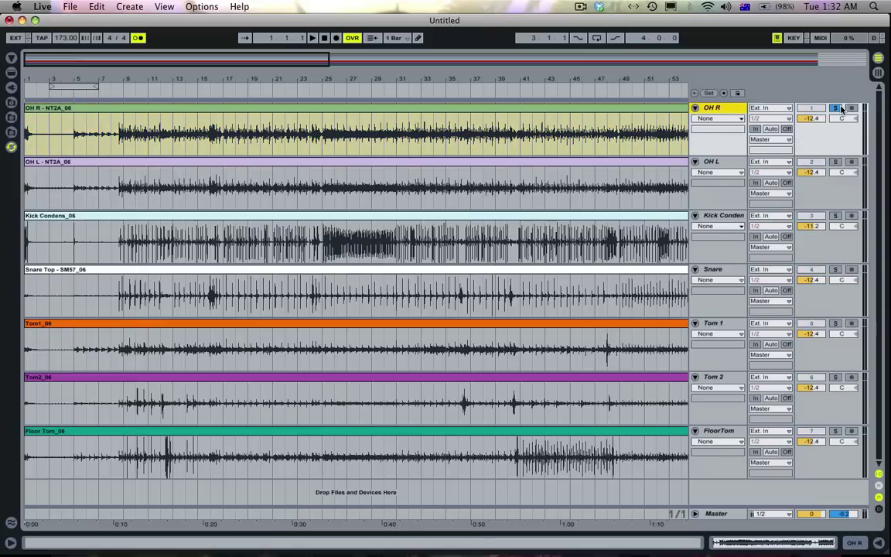
{"action": "left_click", "coordinate": [122, 143]}
{"action": "key", "text": "space"}
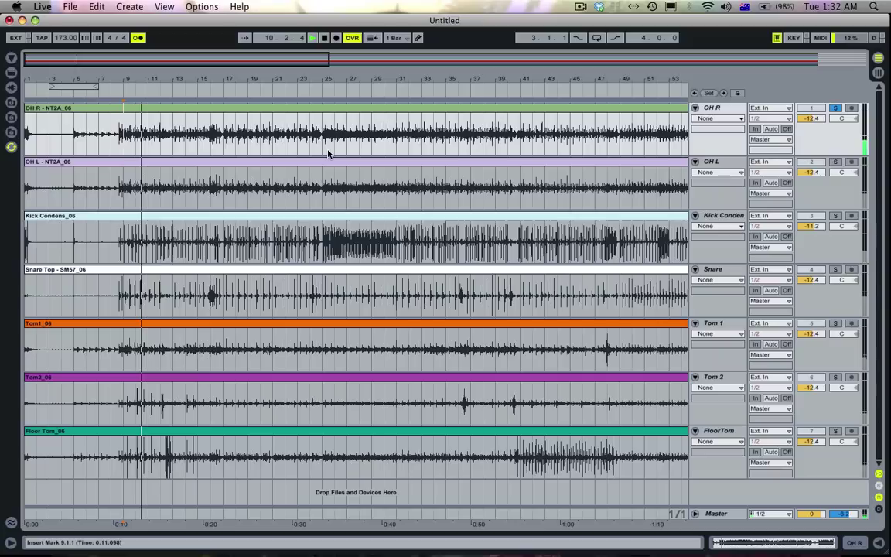
{"action": "key", "text": "space"}
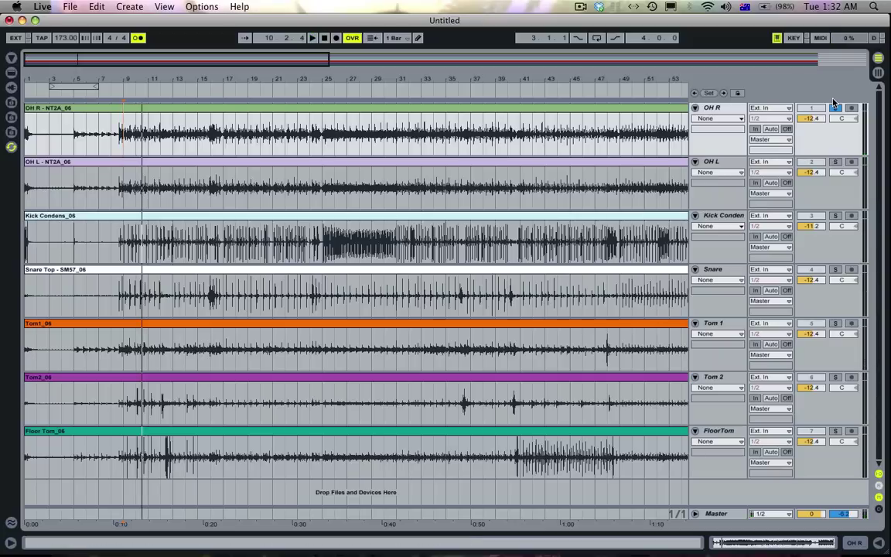
{"action": "left_click", "coordinate": [835, 108]}
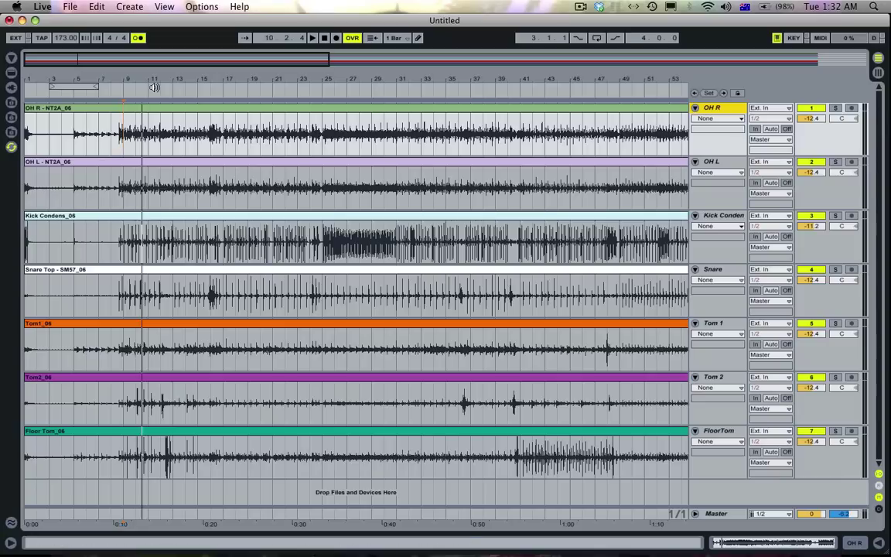
- Open the Floor Tom_06 clip to show its sample and warp settings below the arrangement
{"action": "left_click_drag", "start_coordinate": [107, 78], "coordinate": [182, 78]}
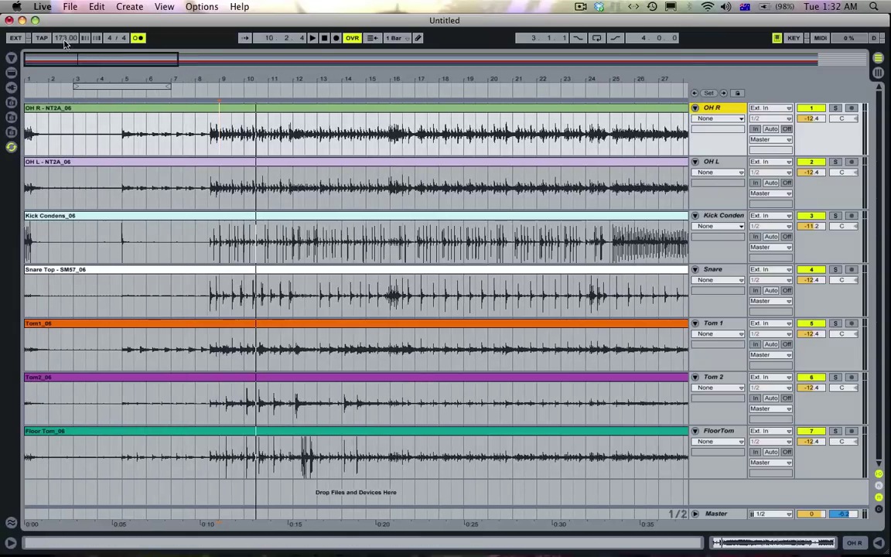
{"action": "left_click", "coordinate": [82, 108]}
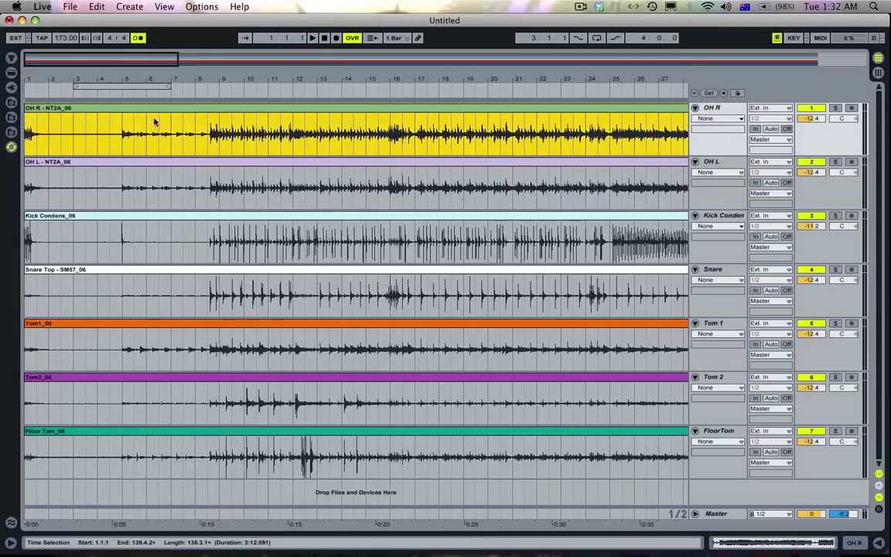
{"action": "left_click", "coordinate": [210, 134]}
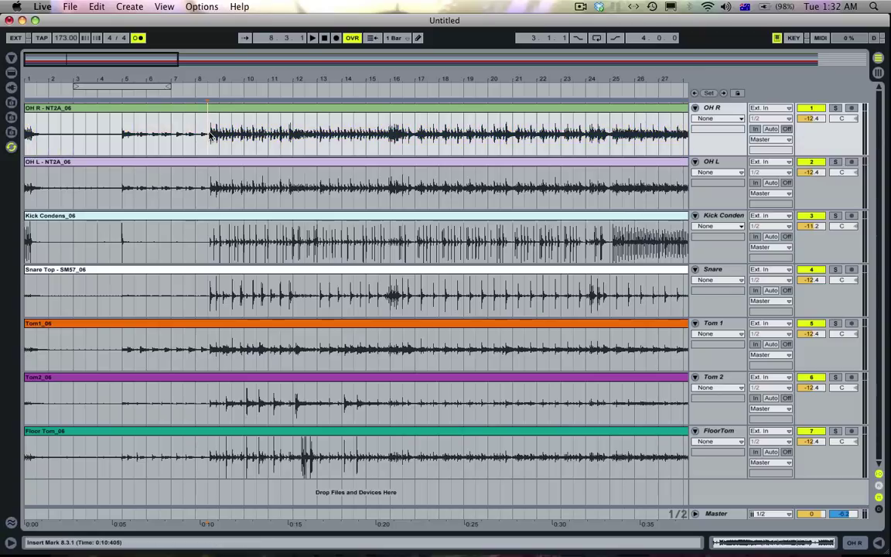
{"action": "left_click", "coordinate": [243, 434]}
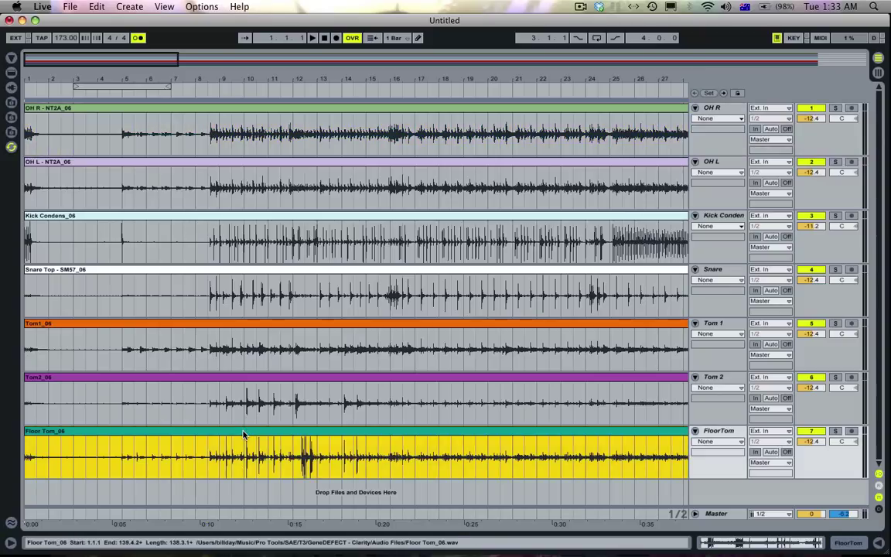
{"action": "double_click", "coordinate": [243, 434]}
{"action": "left_click", "coordinate": [242, 332]}
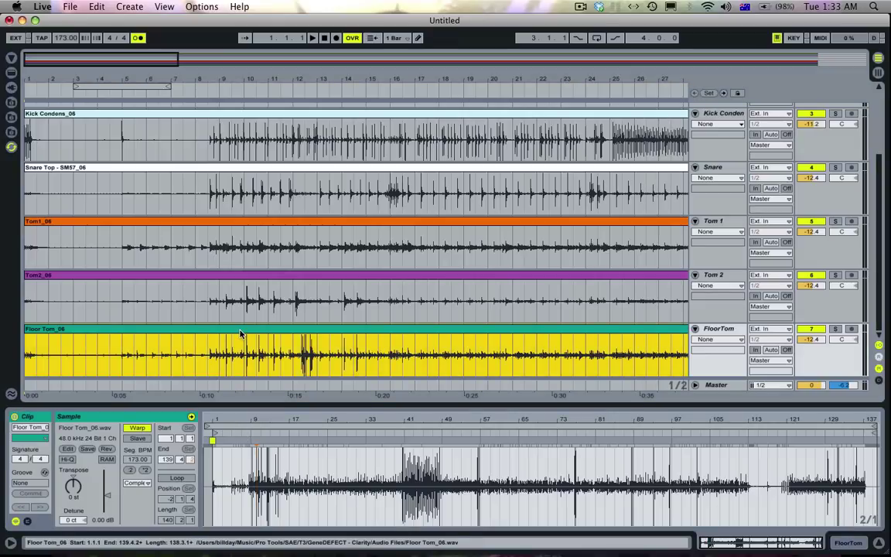
{"action": "left_click", "coordinate": [250, 373]}
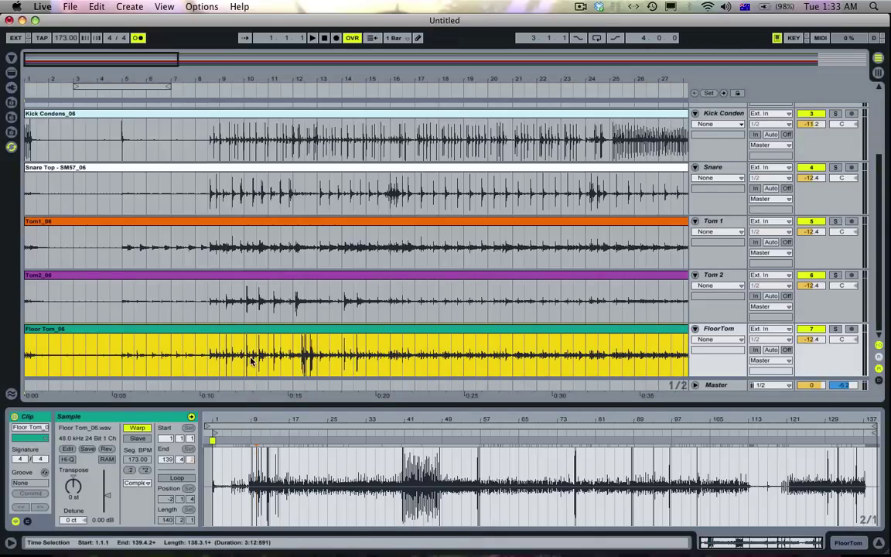
{"action": "scroll", "coordinate": [250, 360], "scroll_direction": "up", "scroll_amount": 3}
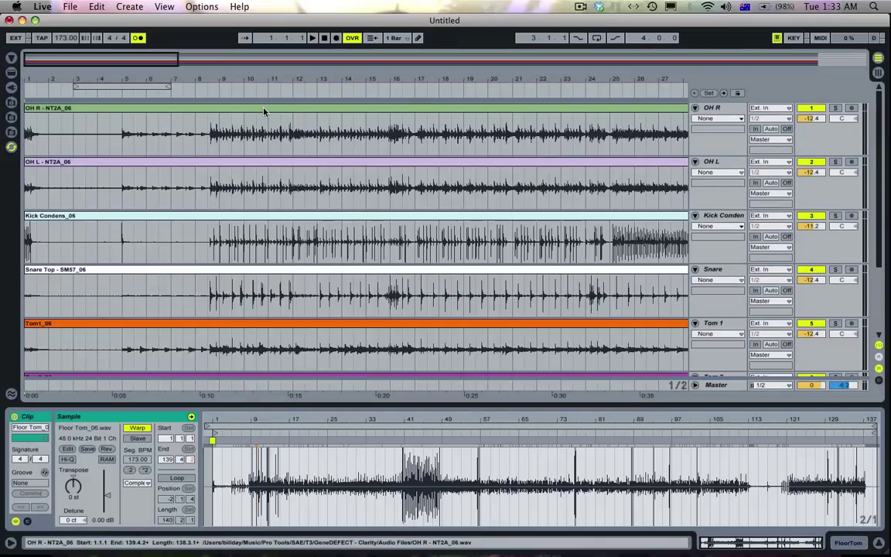
- Select all seven drum clips together and align their hits with shared warp markers at 5.1.1 and 9.1.1
{"action": "key", "text": "super+a"}
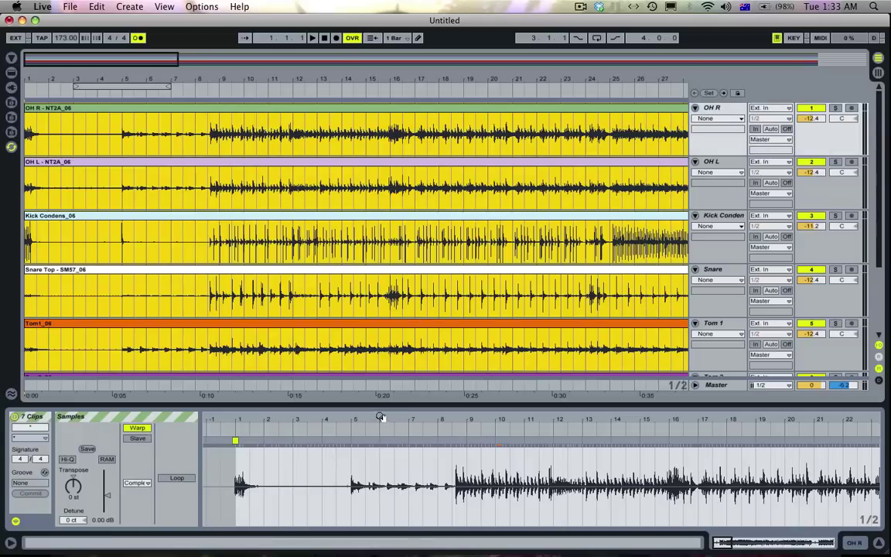
{"action": "left_click_drag", "start_coordinate": [343, 76], "coordinate": [185, 75]}
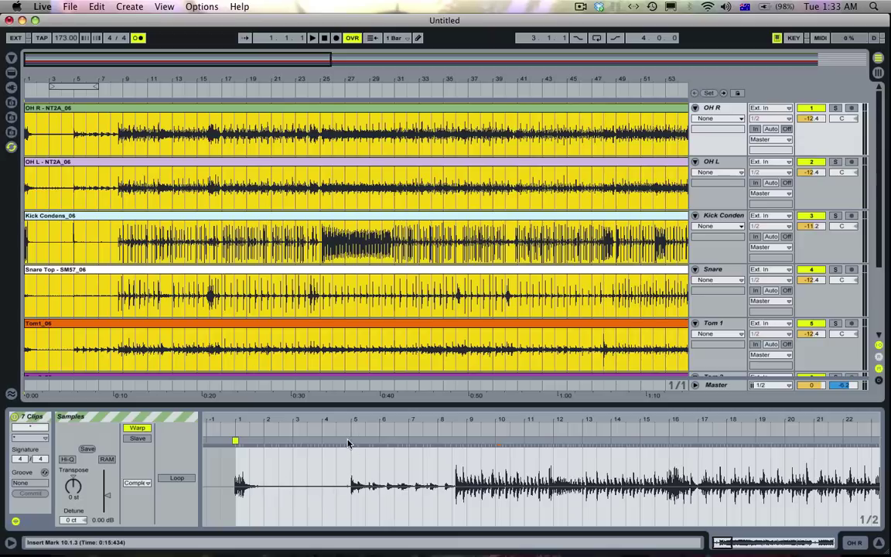
{"action": "mouse_move", "coordinate": [351, 441]}
{"action": "left_mouse_down"}
{"action": "mouse_move", "coordinate": [435, 441]}
{"action": "mouse_move", "coordinate": [350, 442]}
{"action": "left_mouse_up"}
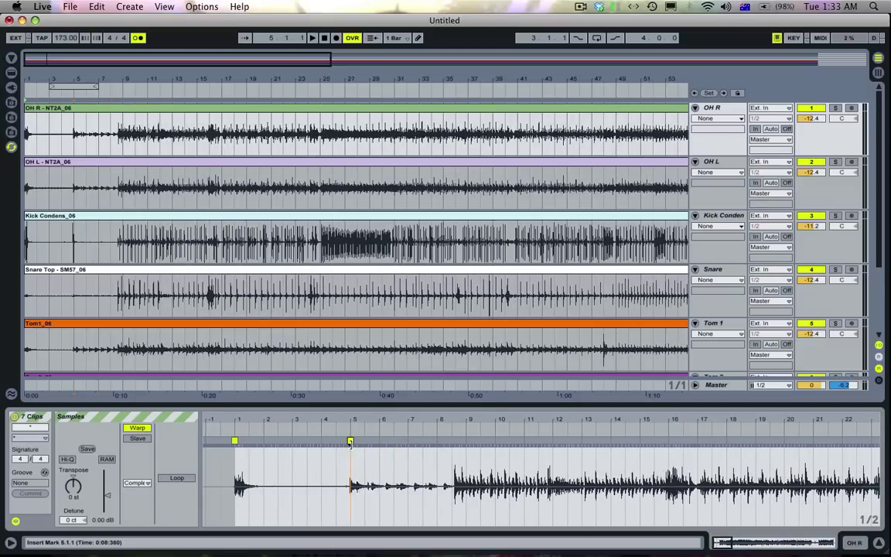
{"action": "left_click_drag", "start_coordinate": [470, 419], "coordinate": [463, 439]}
{"action": "double_click", "coordinate": [463, 440]}
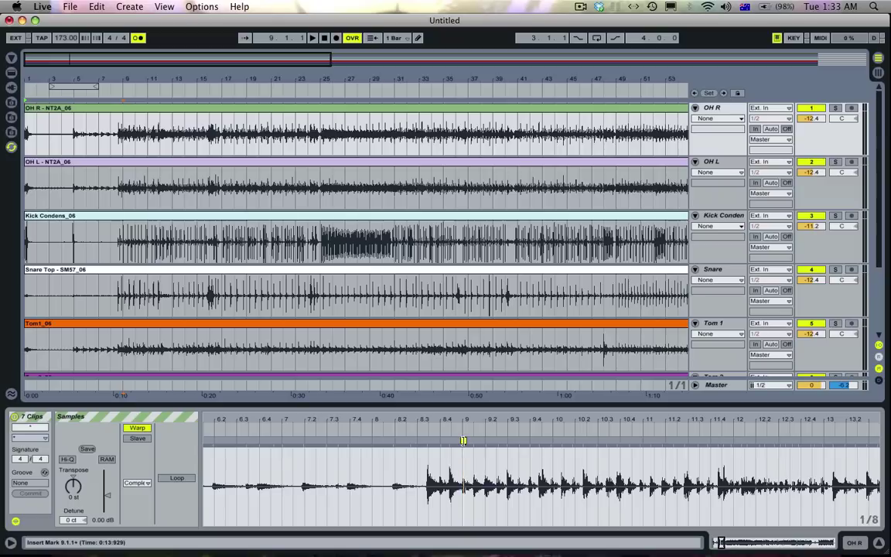
{"action": "left_click_drag", "start_coordinate": [432, 420], "coordinate": [494, 408]}
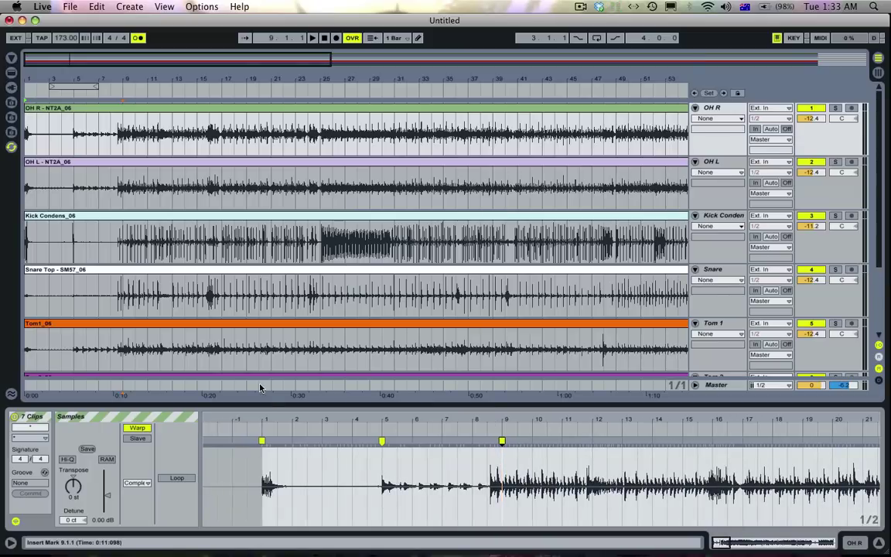
- Add a warp marker on the count-in hit at 1.2.1 and play the drums from the start through bar 4
{"action": "mouse_move", "coordinate": [265, 418]}
{"action": "left_mouse_down"}
{"action": "mouse_move", "coordinate": [265, 452]}
{"action": "mouse_move", "coordinate": [308, 440]}
{"action": "left_mouse_up"}
{"action": "key", "text": "Home"}
{"action": "key", "text": "space"}
{"action": "key", "text": "space"}
{"action": "key", "text": "space"}
{"action": "scroll", "coordinate": [309, 441], "scroll_direction": "right", "scroll_amount": 10}
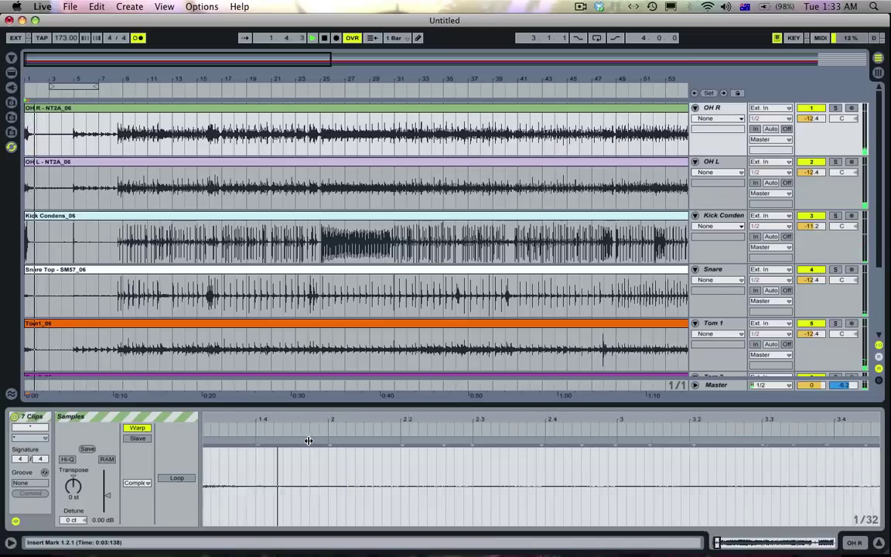
{"action": "left_click_drag", "start_coordinate": [350, 417], "coordinate": [349, 371]}
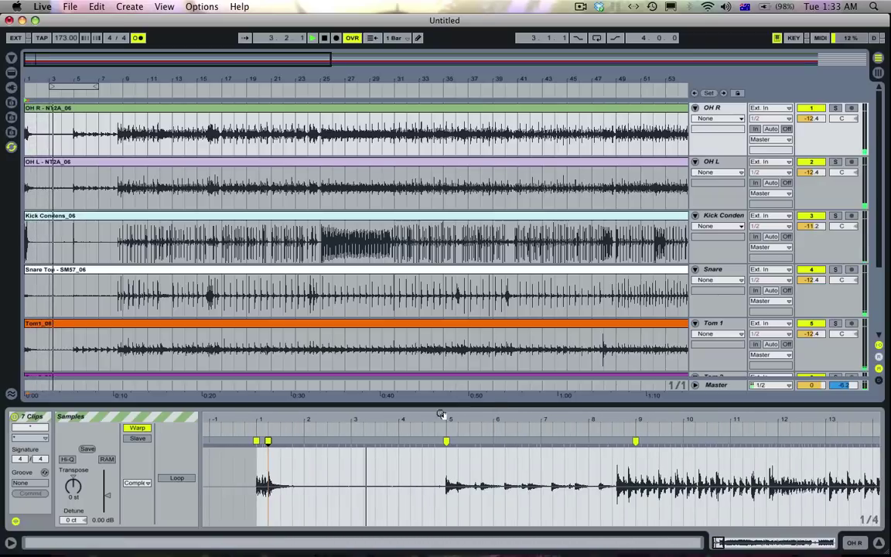
{"action": "left_click_drag", "start_coordinate": [476, 417], "coordinate": [375, 439]}
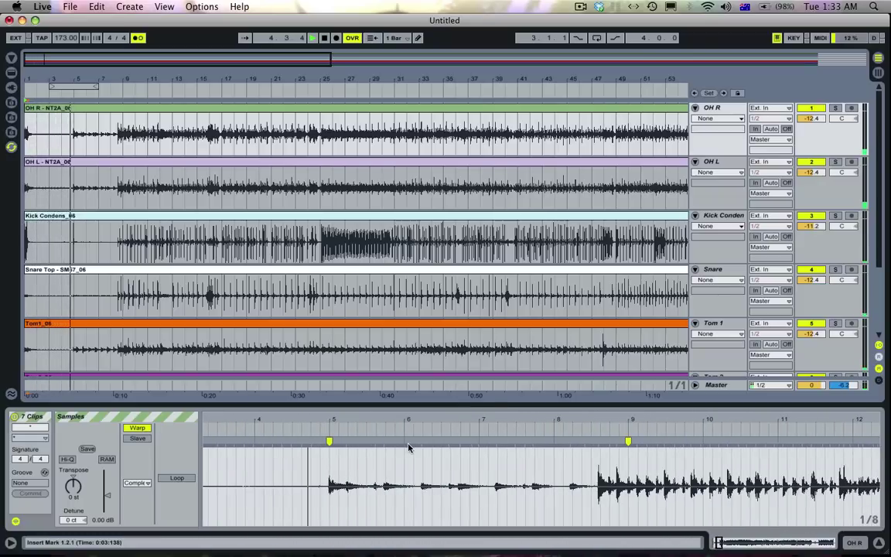
{"action": "key", "text": "space"}
- Add warp markers aligning the quiet hits after bar 5 to beats 5.2, 5.4 and 6.2, auditioning from bar 5
{"action": "double_click", "coordinate": [347, 442]}
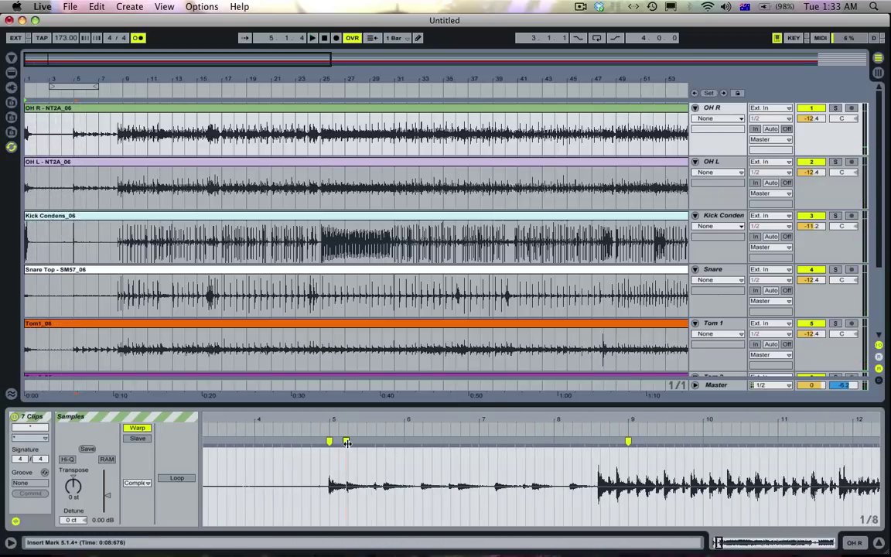
{"action": "left_click", "coordinate": [326, 427]}
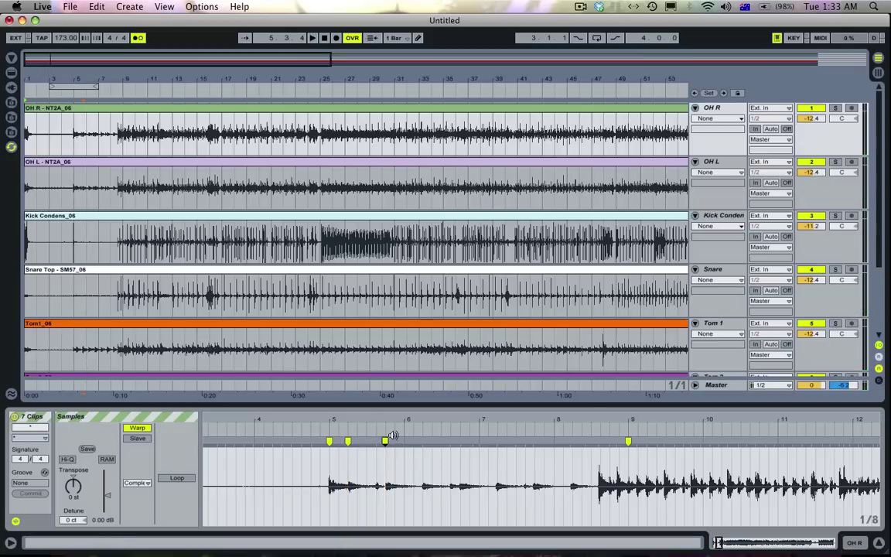
{"action": "key", "text": "space"}
{"action": "key", "text": "space"}
{"action": "double_click", "coordinate": [423, 440]}
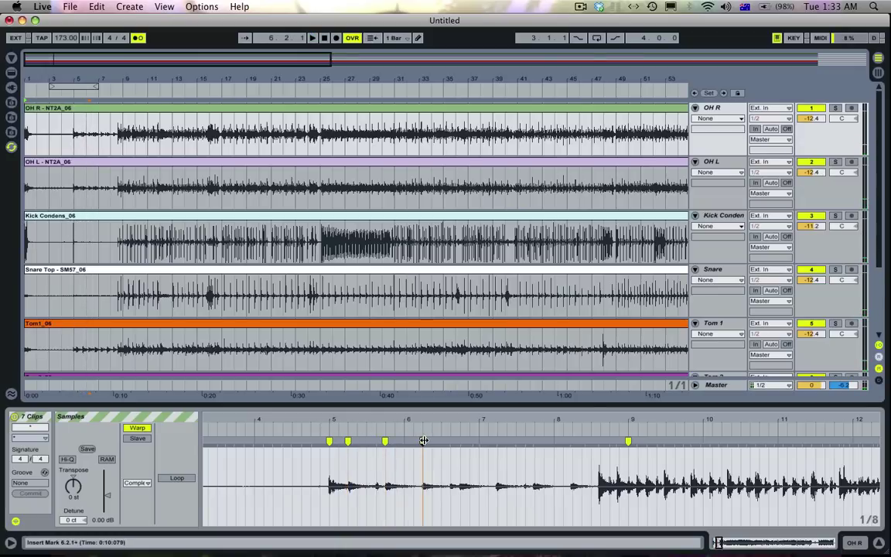
- Add warp markers aligning the following hits to 6.3.3, 6.4, 7.2, 7.4 and 8.2
{"action": "left_click_drag", "start_coordinate": [473, 420], "coordinate": [461, 421]}
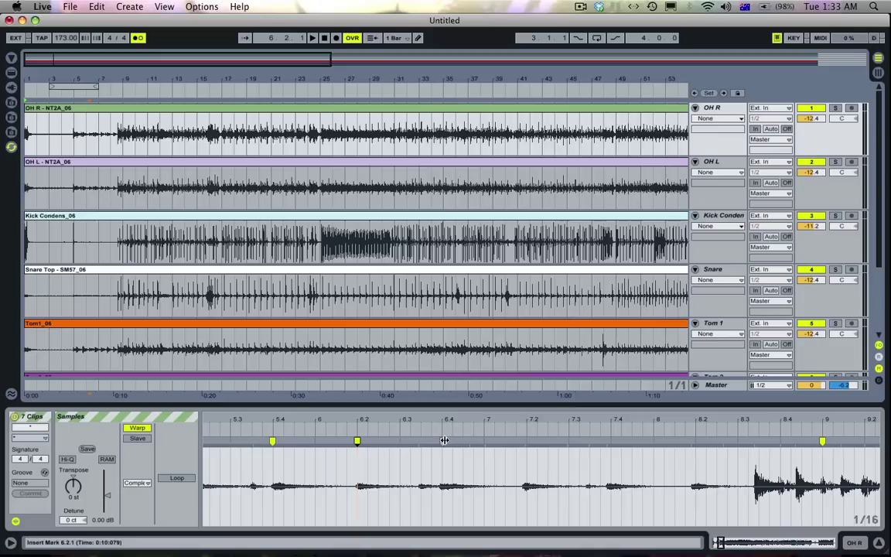
{"action": "left_click", "coordinate": [441, 441]}
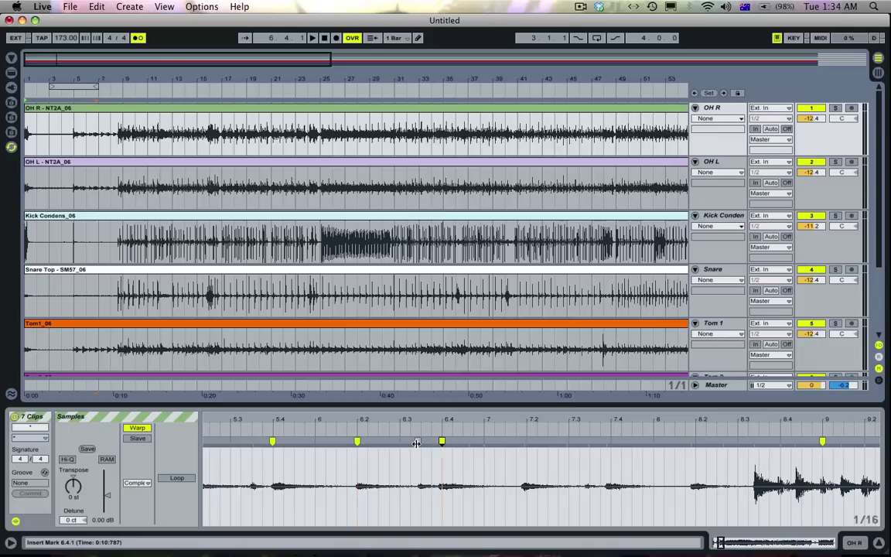
{"action": "left_click", "coordinate": [420, 441]}
{"action": "double_click", "coordinate": [526, 441]}
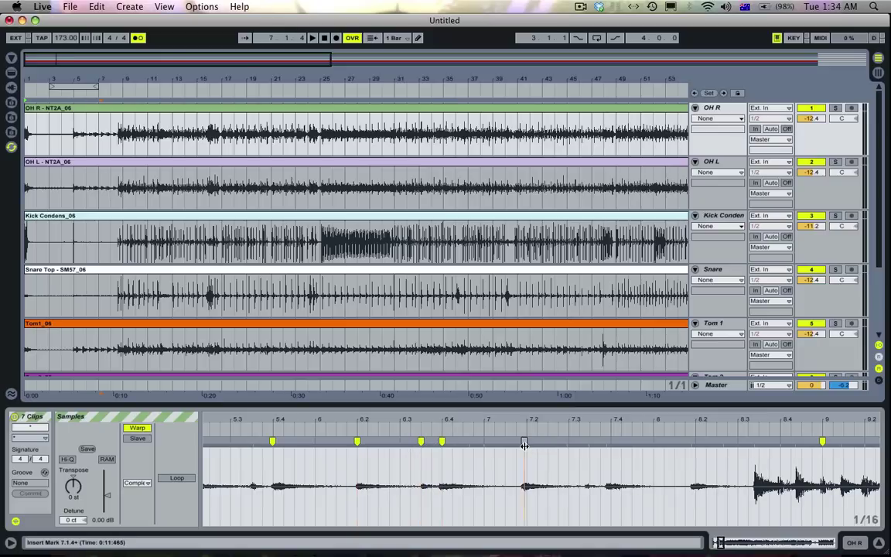
{"action": "double_click", "coordinate": [611, 441]}
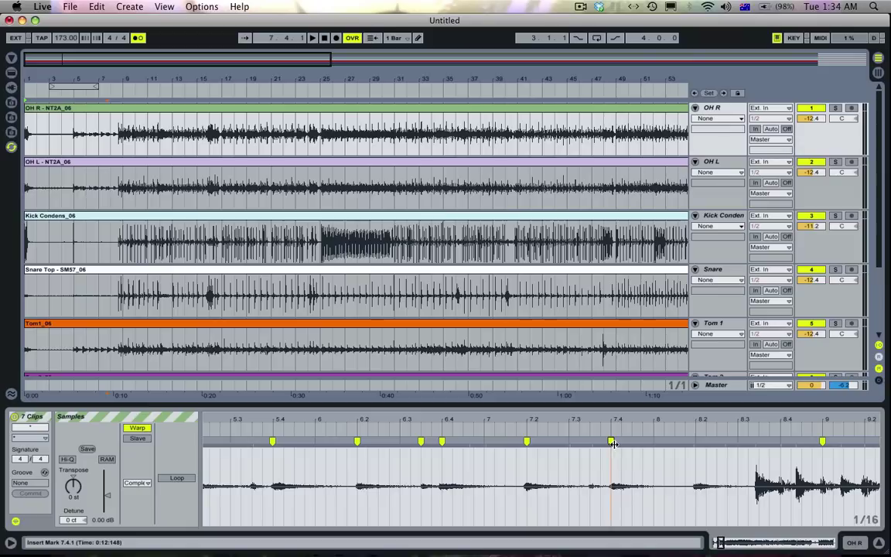
{"action": "double_click", "coordinate": [696, 441]}
- Add warp markers at 8.3.3, 8.4.1 and 8.4.3 for the hits leading into bar 9, auditioning the passage before and after
{"action": "scroll", "coordinate": [698, 470], "scroll_direction": "right", "scroll_amount": 5}
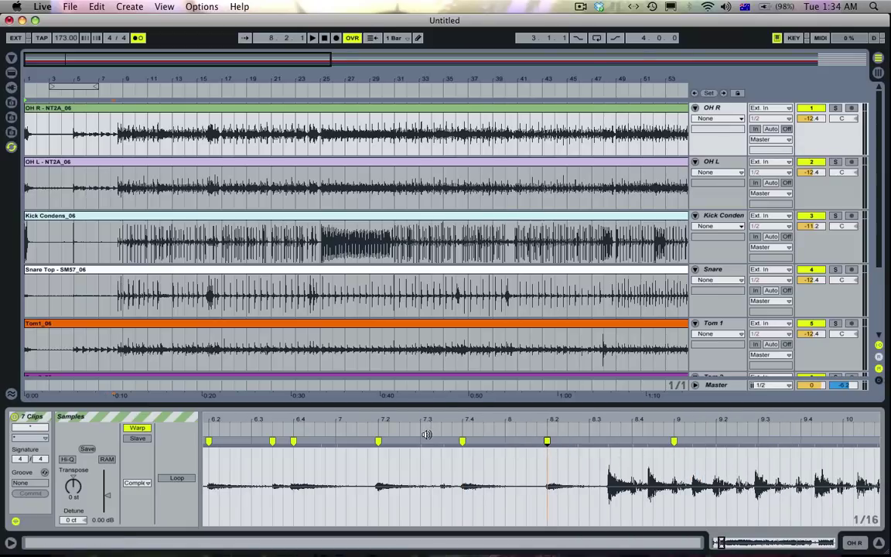
{"action": "left_click", "coordinate": [375, 430]}
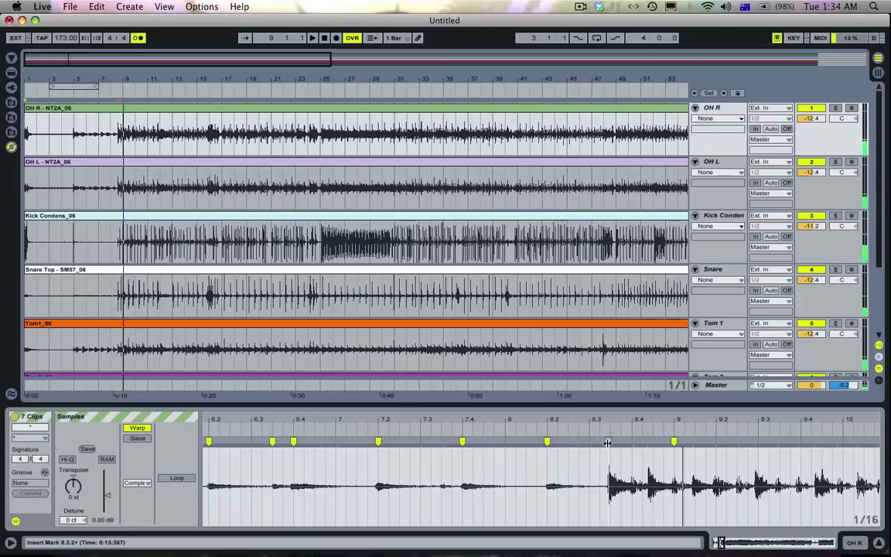
{"action": "double_click", "coordinate": [609, 441]}
{"action": "key", "text": "space"}
{"action": "double_click", "coordinate": [652, 441]}
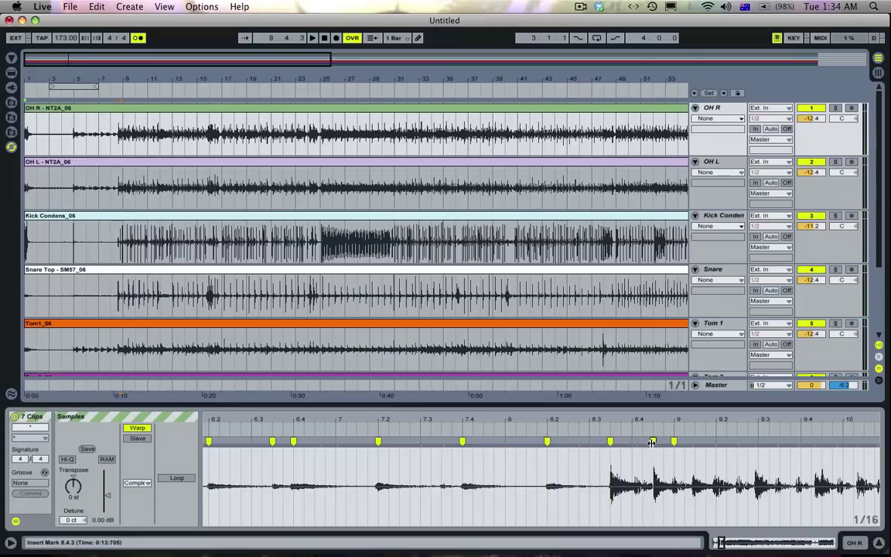
{"action": "double_click", "coordinate": [632, 441]}
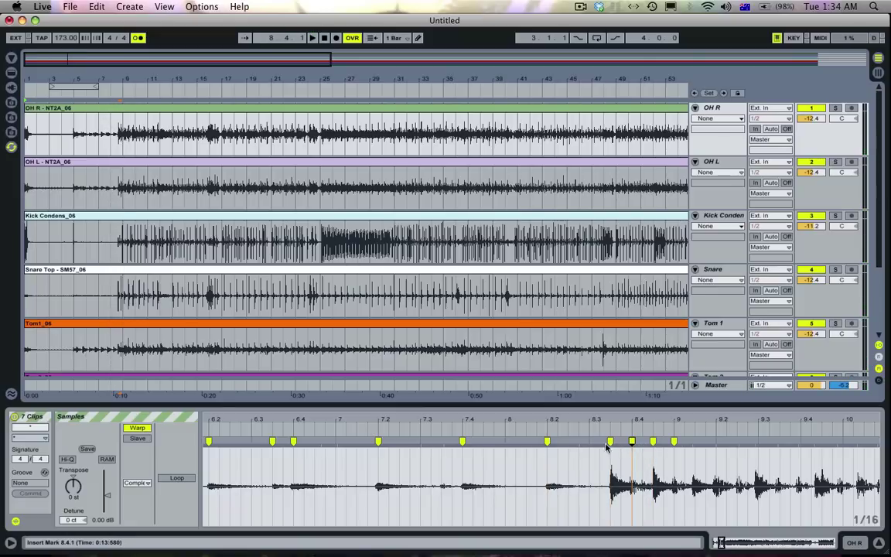
{"action": "left_click", "coordinate": [539, 431]}
{"action": "scroll", "coordinate": [609, 472], "scroll_direction": "right", "scroll_amount": 5}
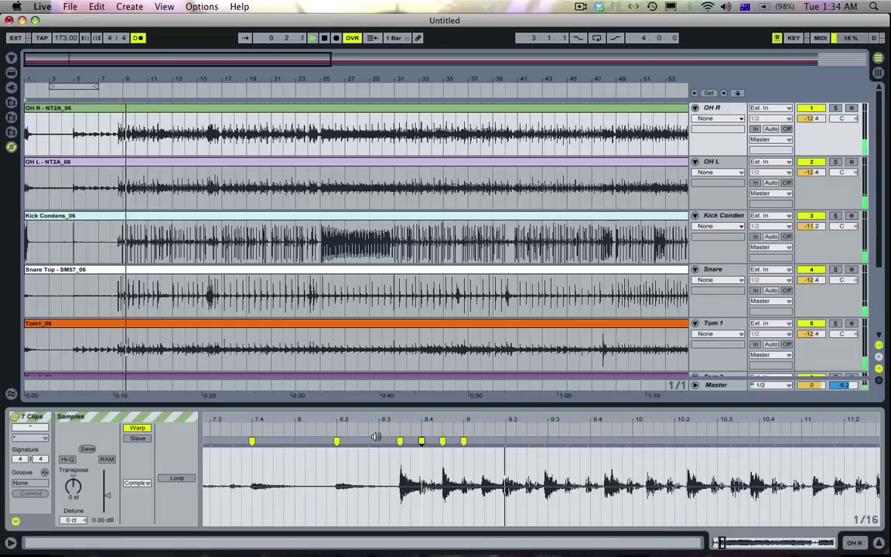
- Set the warp mode of the seven clips to Complex Pro and delete the warp marker at 8.4.1, auditioning the passage
{"action": "key", "text": "space"}
{"action": "left_click", "coordinate": [137, 483]}
{"action": "left_click", "coordinate": [144, 535]}
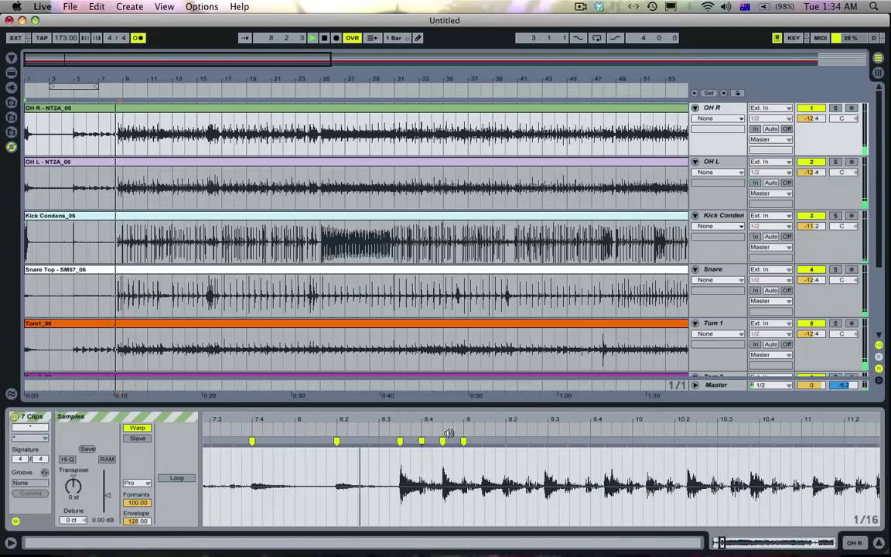
{"action": "left_click", "coordinate": [418, 439]}
{"action": "double_click", "coordinate": [422, 441]}
{"action": "left_click", "coordinate": [439, 433]}
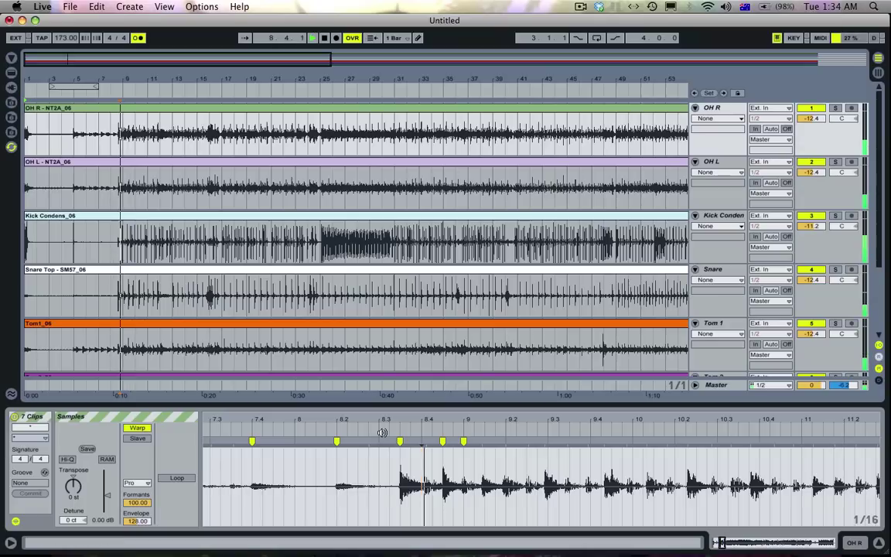
{"action": "key", "text": "space"}
- Add warp markers aligning the hits in the first half of bar 9 to 9.1.3, 9.2.3 and 9.3
{"action": "left_click_drag", "start_coordinate": [482, 443], "coordinate": [484, 444]}
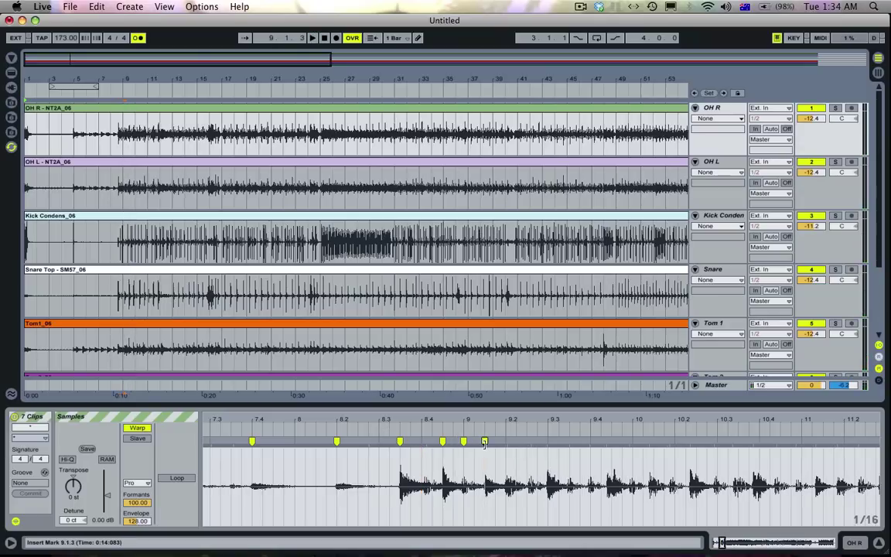
{"action": "left_click", "coordinate": [507, 442]}
{"action": "left_click", "coordinate": [529, 443]}
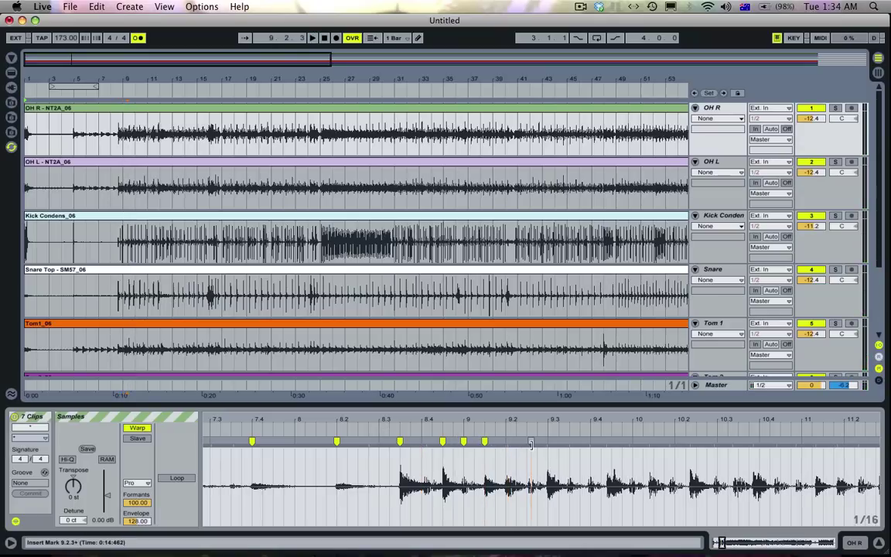
{"action": "left_click_drag", "start_coordinate": [529, 424], "coordinate": [528, 462]}
{"action": "double_click", "coordinate": [526, 442]}
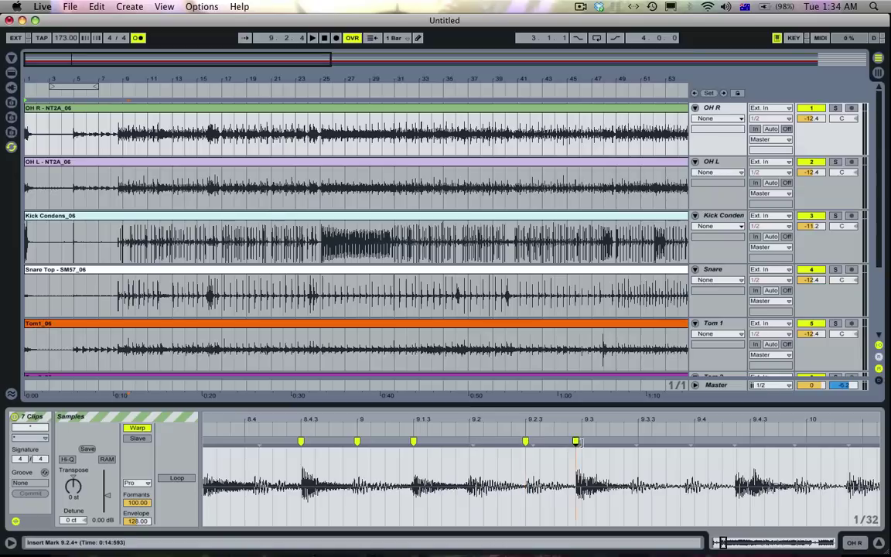
{"action": "double_click", "coordinate": [582, 442]}
- Add warp markers aligning the following hits to 9.3.3, 9.4, 9.4.3 and 10, and audition bar 9
{"action": "double_click", "coordinate": [638, 441]}
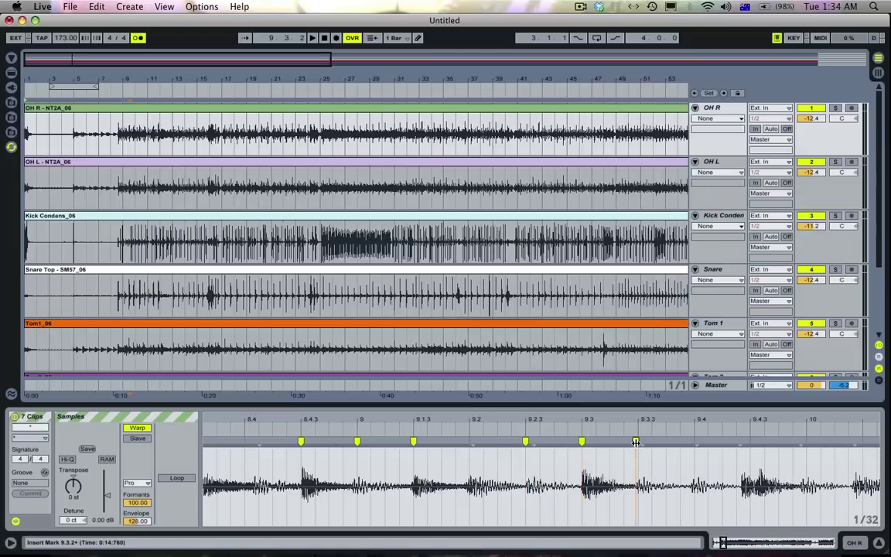
{"action": "double_click", "coordinate": [694, 442]}
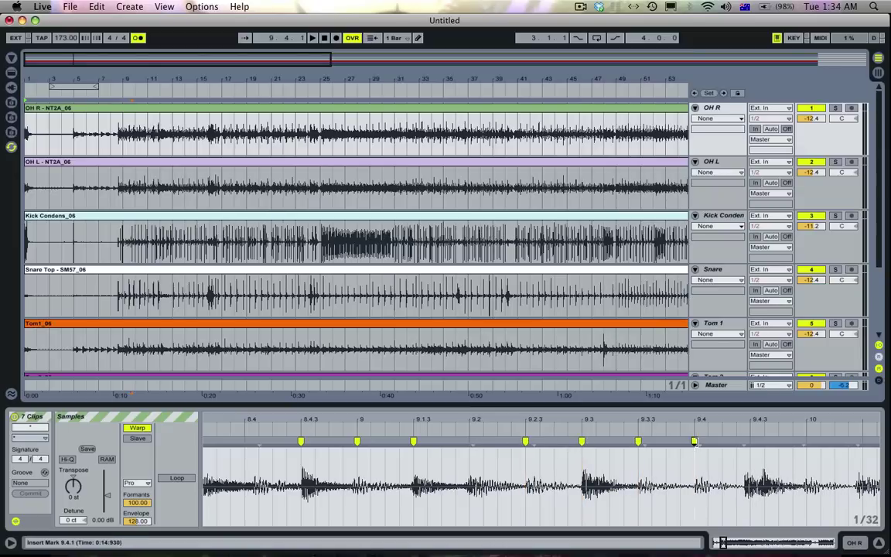
{"action": "double_click", "coordinate": [750, 442]}
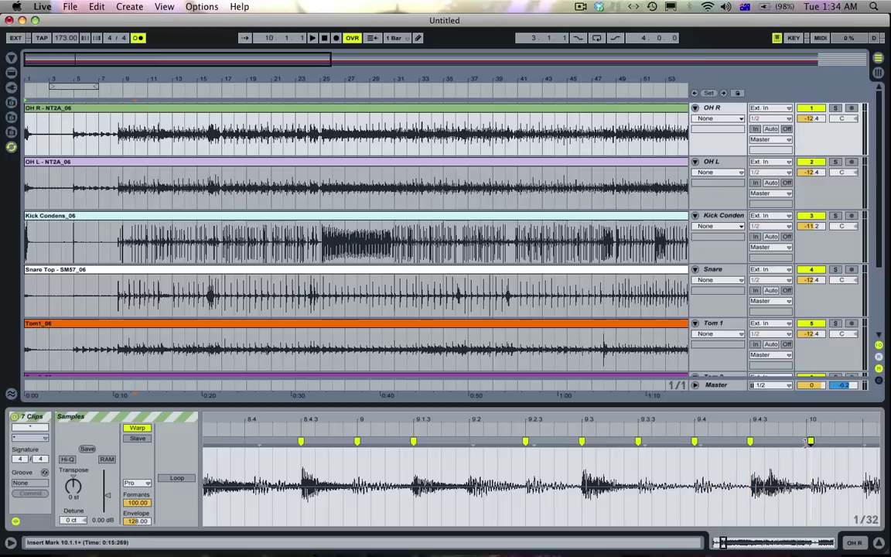
{"action": "key", "text": "space"}
{"action": "double_click", "coordinate": [805, 442]}
{"action": "left_click_drag", "start_coordinate": [800, 422], "coordinate": [697, 424]}
{"action": "left_click", "coordinate": [663, 436]}
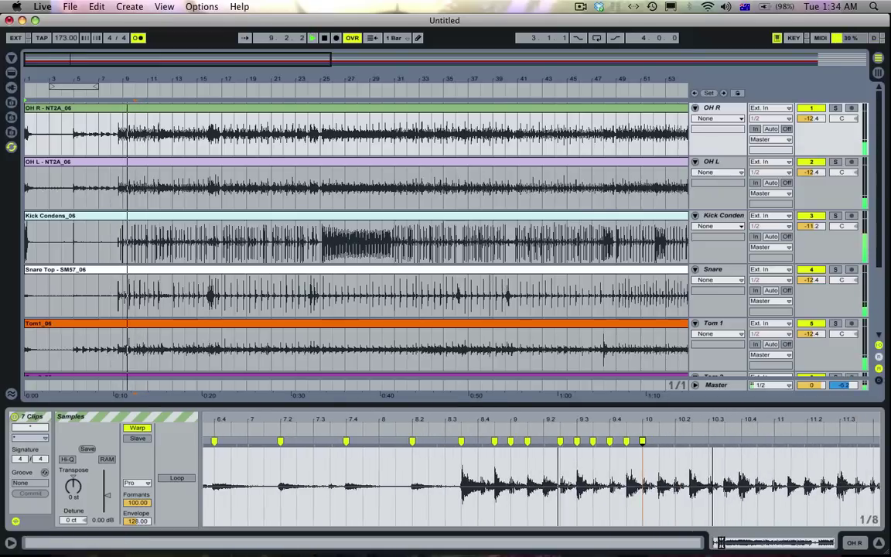
- Add warp markers aligning the hits in bar 10 to 10.1.3, 10.2.3, 10.3.1 and 10.4.1, auditioning between them
{"action": "left_click", "coordinate": [655, 441]}
{"action": "key", "text": "space"}
{"action": "double_click", "coordinate": [657, 442]}
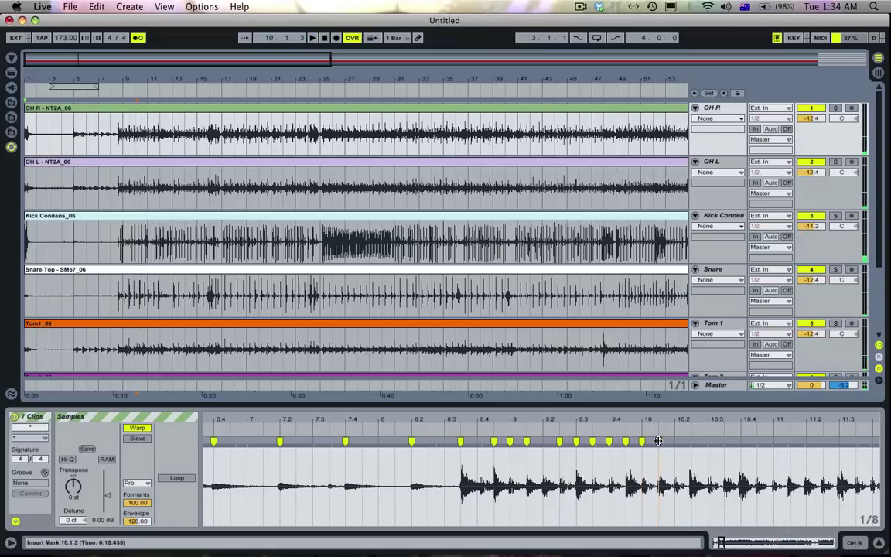
{"action": "double_click", "coordinate": [691, 442]}
{"action": "key", "text": "space"}
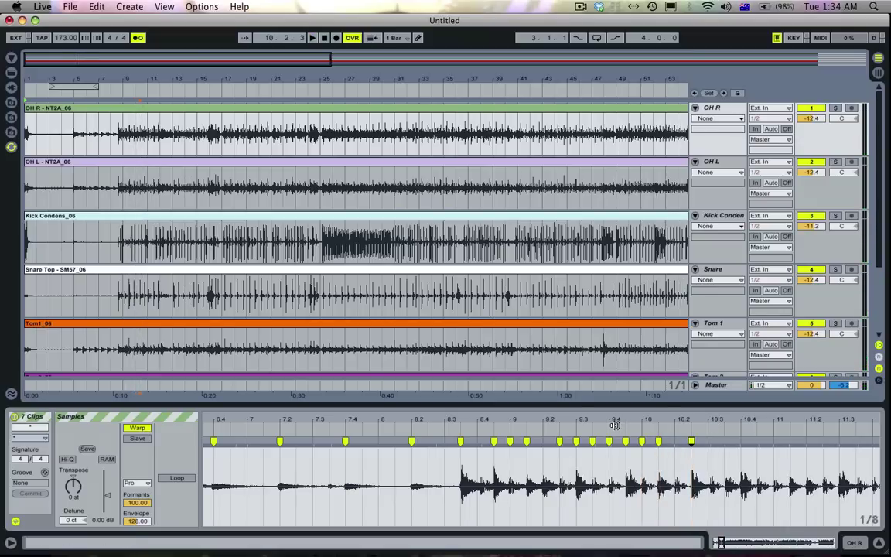
{"action": "key", "text": "space"}
{"action": "double_click", "coordinate": [740, 441]}
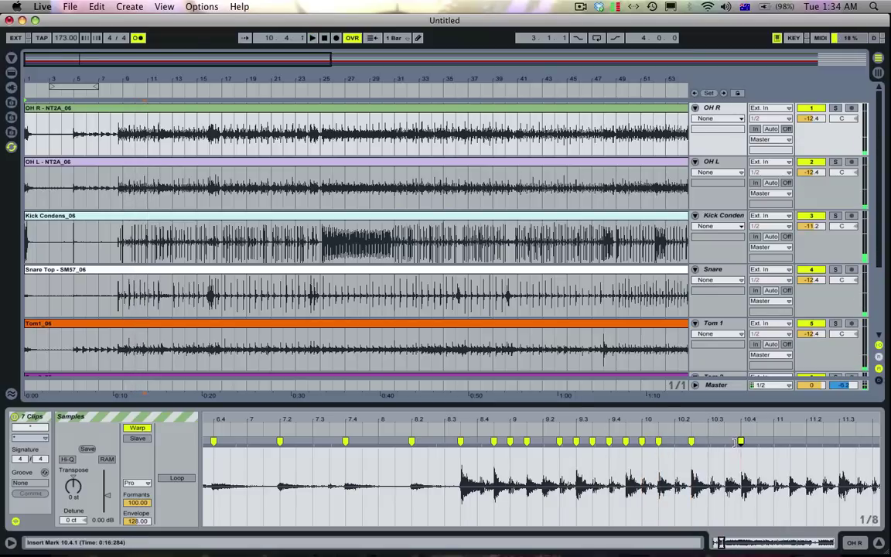
{"action": "double_click", "coordinate": [709, 441]}
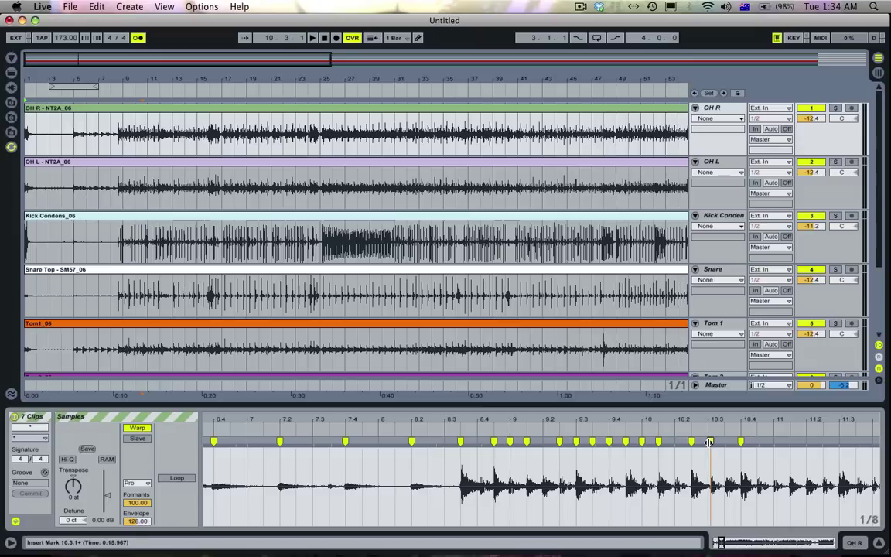
- Add warp markers aligning the hits in bar 11 to 11.1.3, 11.2.1 and 11.3.1, and audition from 10.2
{"action": "key", "text": "space"}
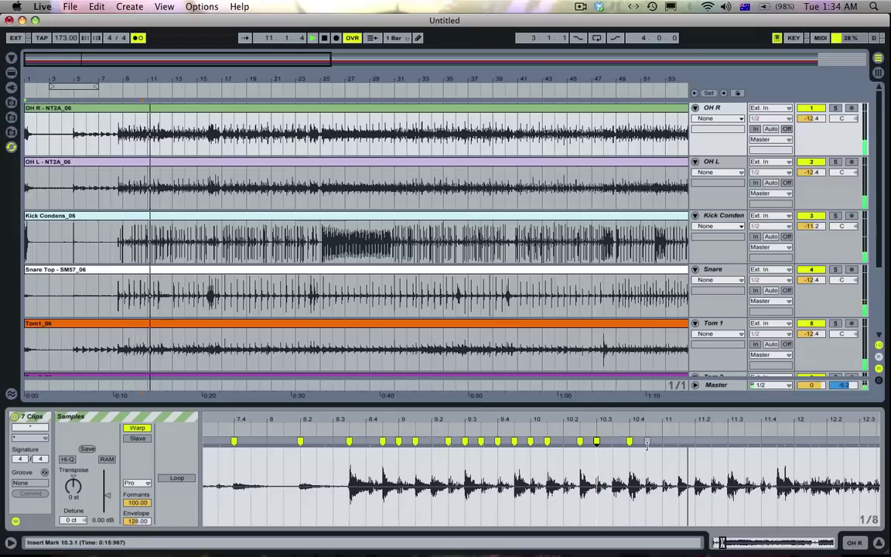
{"action": "key", "text": "space"}
{"action": "double_click", "coordinate": [679, 442]}
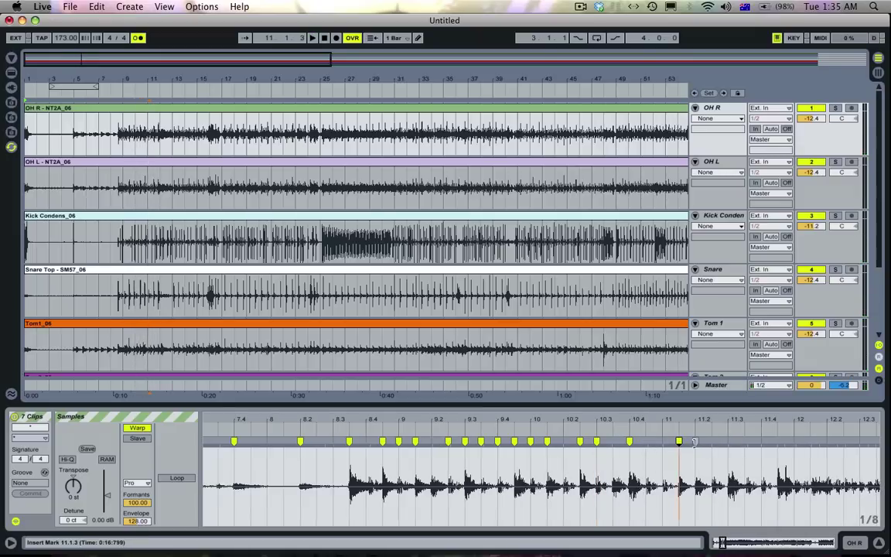
{"action": "double_click", "coordinate": [694, 441]}
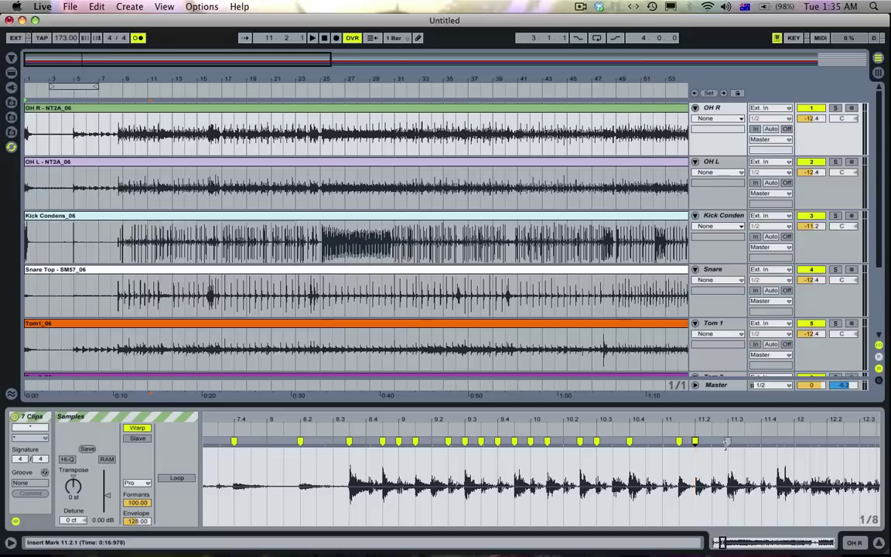
{"action": "double_click", "coordinate": [727, 442]}
{"action": "left_click", "coordinate": [573, 418]}
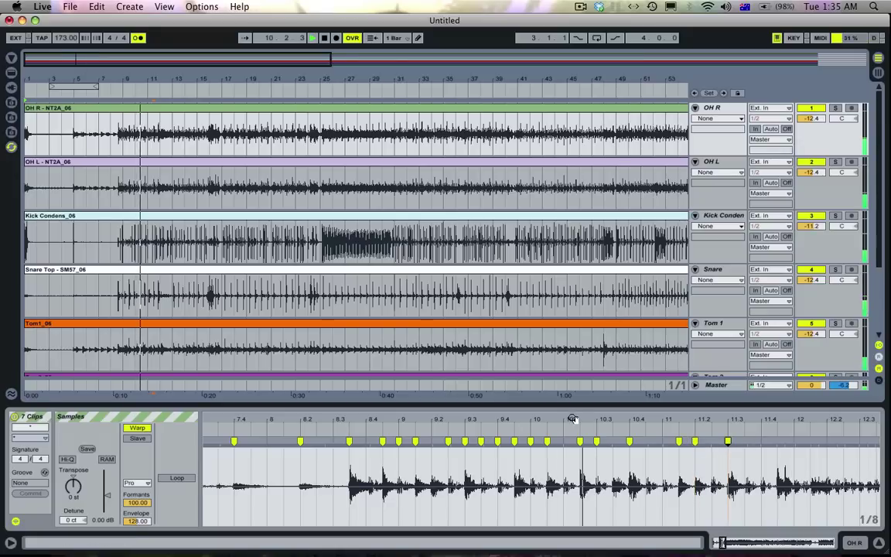
{"action": "left_click_drag", "start_coordinate": [572, 418], "coordinate": [418, 418]}
{"action": "key", "text": "space"}
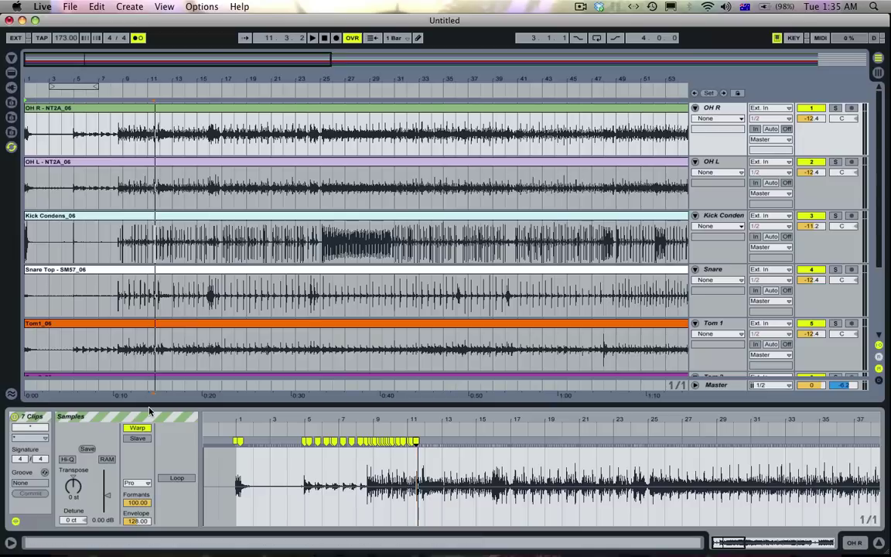
- Open the Snare Top clip on its own and turn off its warping
{"action": "left_click_drag", "start_coordinate": [150, 406], "coordinate": [149, 526]}
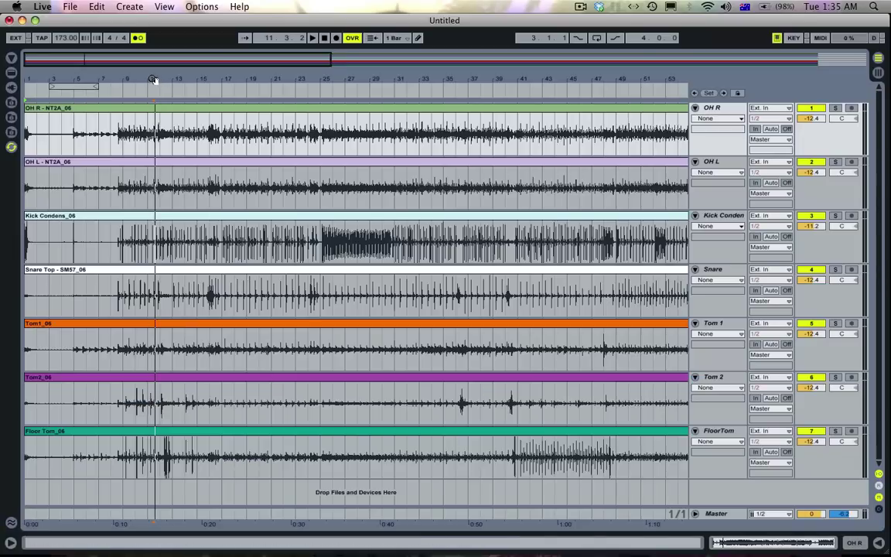
{"action": "left_click_drag", "start_coordinate": [152, 79], "coordinate": [79, 35]}
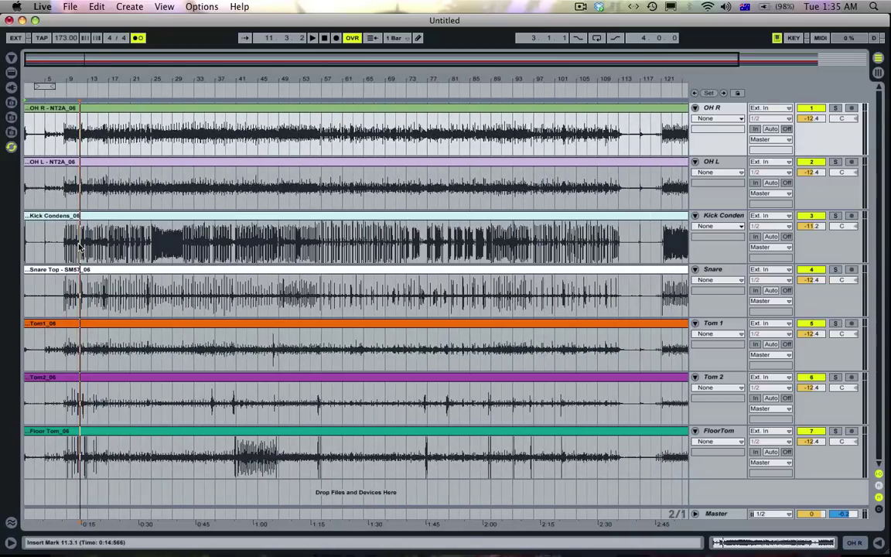
{"action": "double_click", "coordinate": [67, 270]}
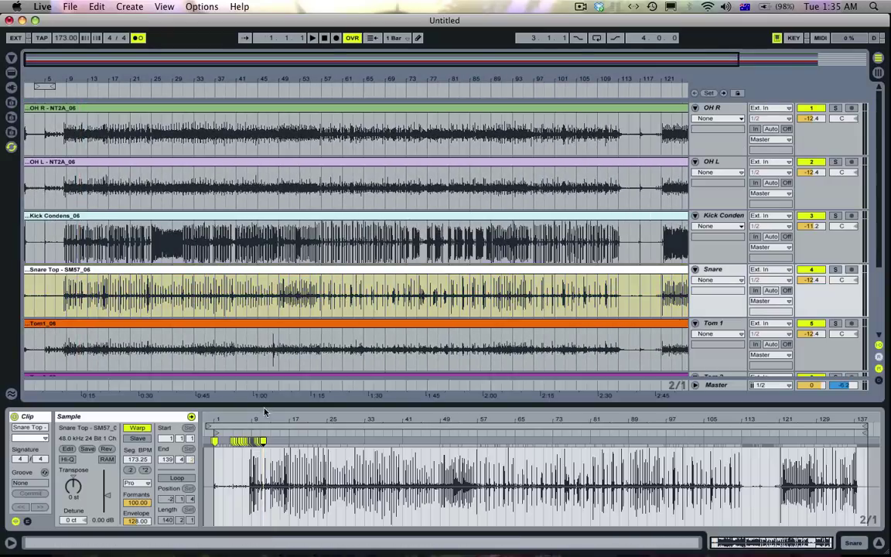
{"action": "left_click", "coordinate": [137, 428]}
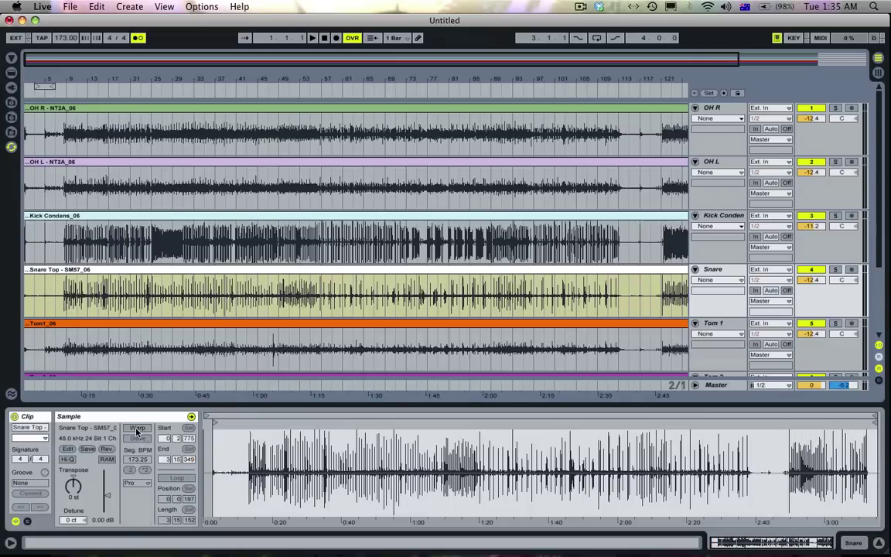
- Solo the Snare and OH L tracks and play them together from 8.3.1
{"action": "left_click", "coordinate": [66, 300]}
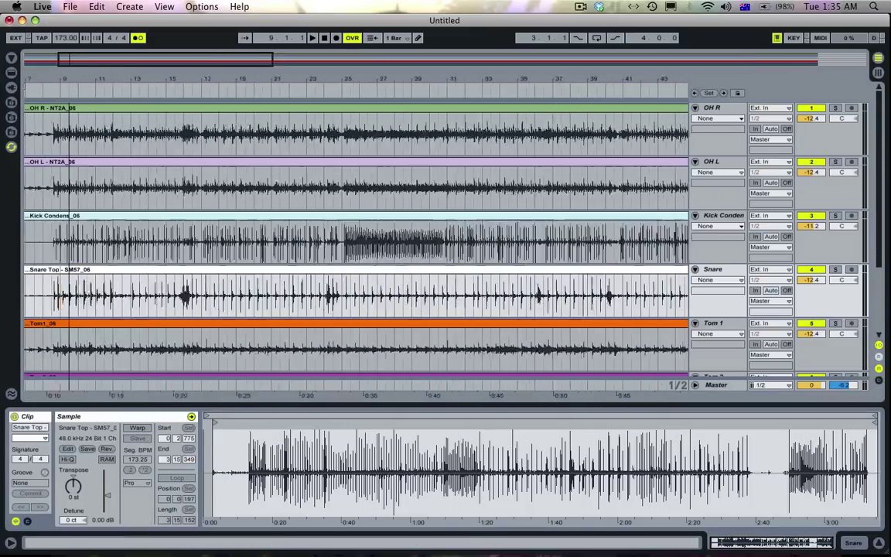
{"action": "left_click_drag", "start_coordinate": [74, 78], "coordinate": [286, 77]}
{"action": "key", "text": "space"}
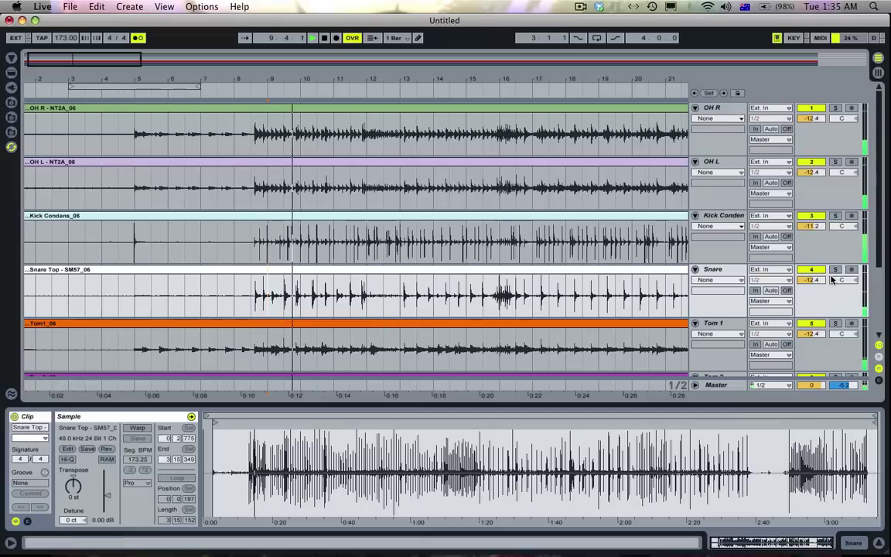
{"action": "left_click", "coordinate": [836, 269]}
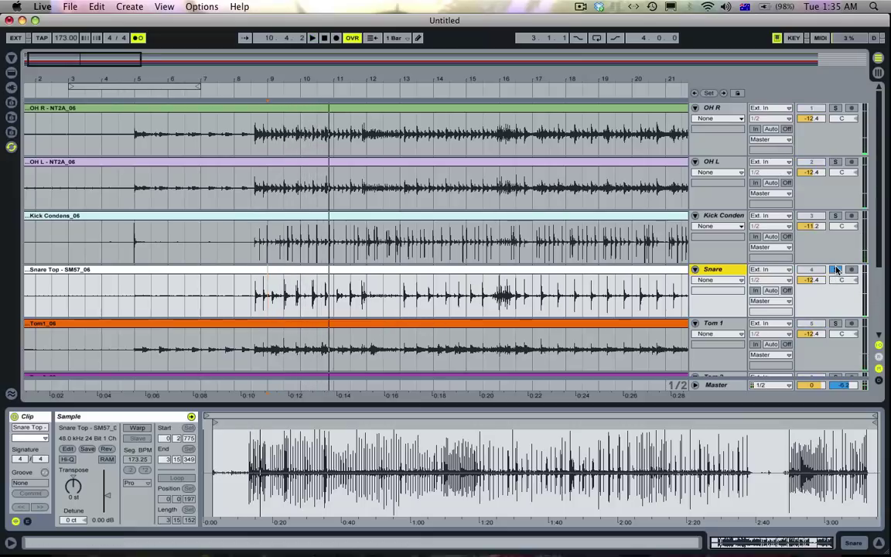
{"action": "left_click", "coordinate": [835, 161]}
{"action": "left_click", "coordinate": [252, 187]}
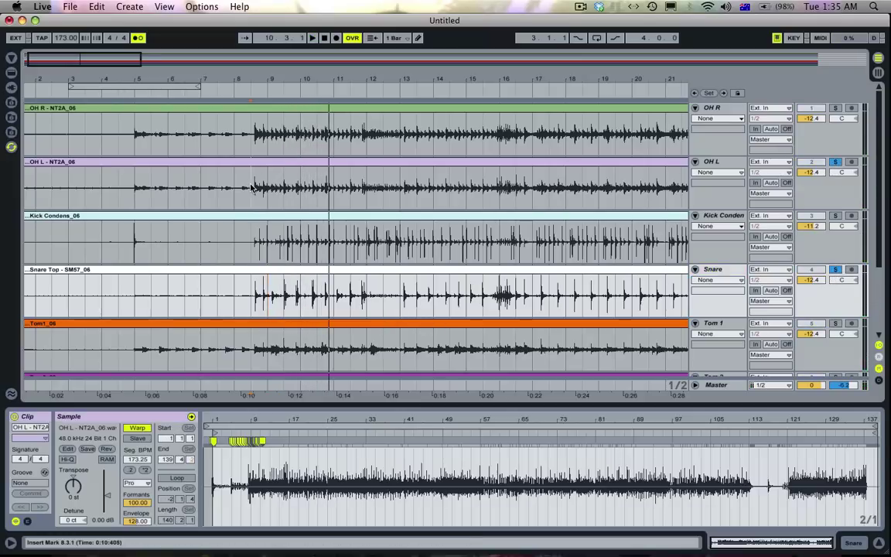
{"action": "key", "text": "space"}
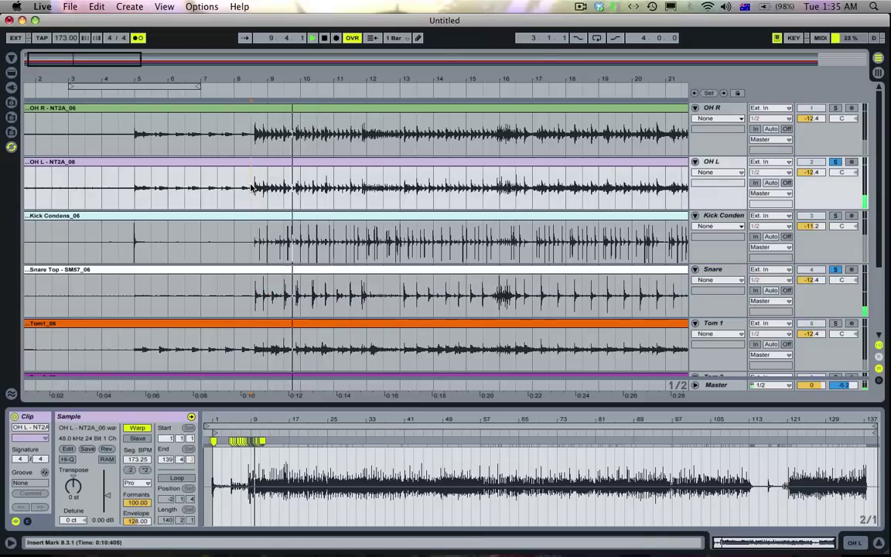
{"action": "key", "text": "space"}
- Replay the soloed tracks and compare the position of the snare hit near 9.3 in the Snare and OH L clips
{"action": "key", "text": "space"}
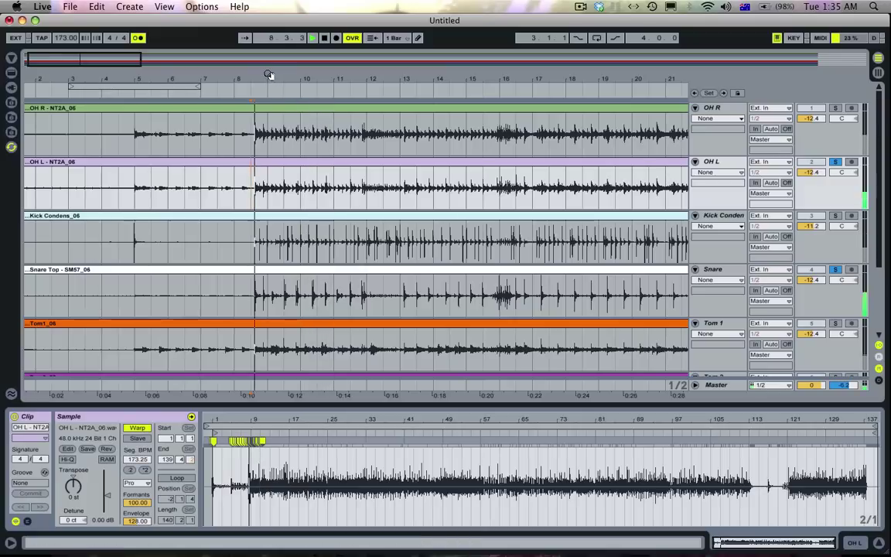
{"action": "left_click_drag", "start_coordinate": [268, 75], "coordinate": [278, 151]}
{"action": "key", "text": "space"}
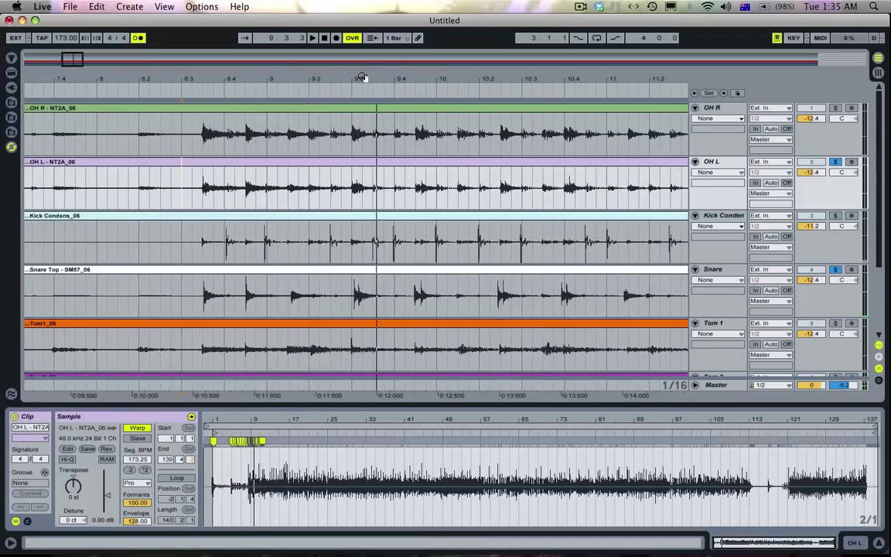
{"action": "key", "text": "plus"}
{"action": "left_click", "coordinate": [338, 294]}
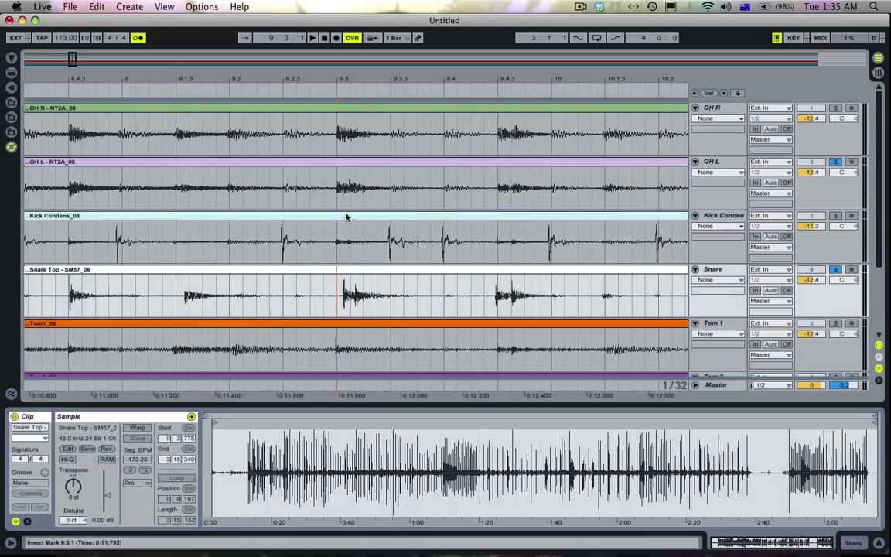
{"action": "left_click", "coordinate": [341, 193]}
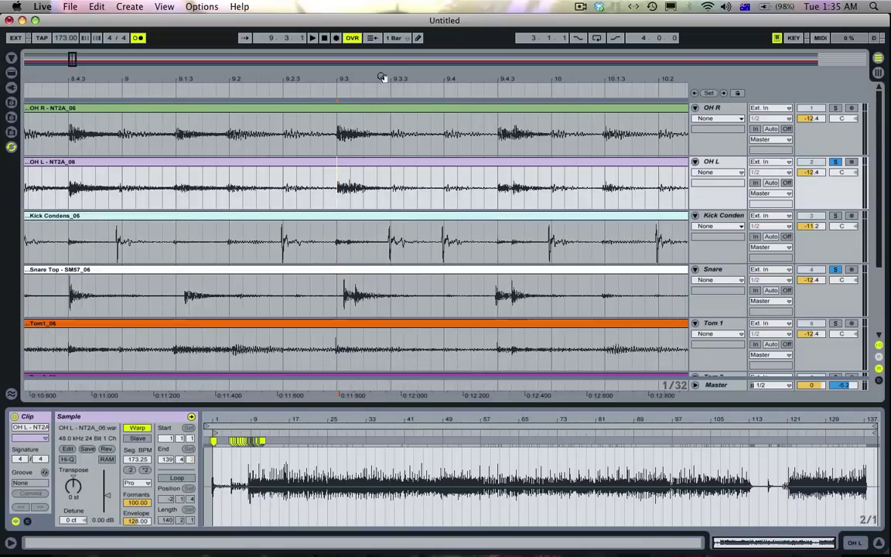
{"action": "left_click_drag", "start_coordinate": [381, 77], "coordinate": [279, 9]}
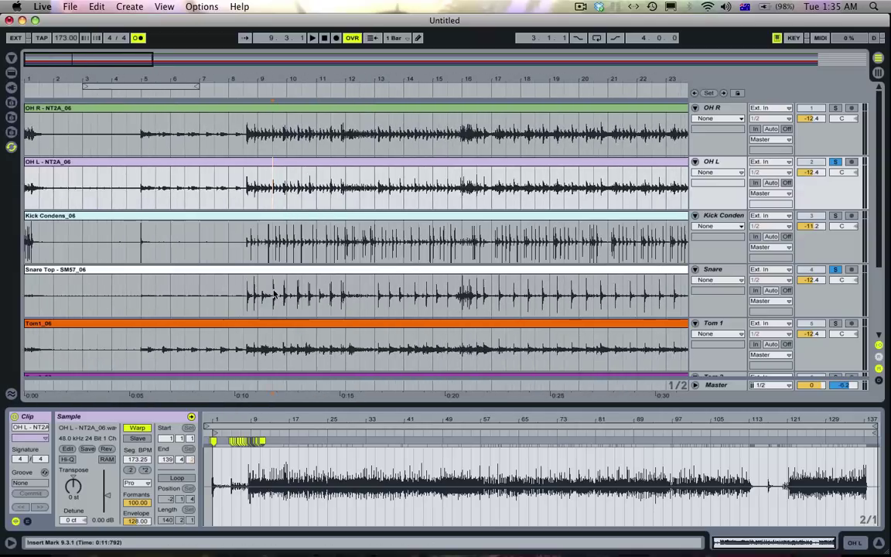
- Select the Snare Top clip and examine the opening hits of its unwarped waveform
{"action": "left_click", "coordinate": [254, 269]}
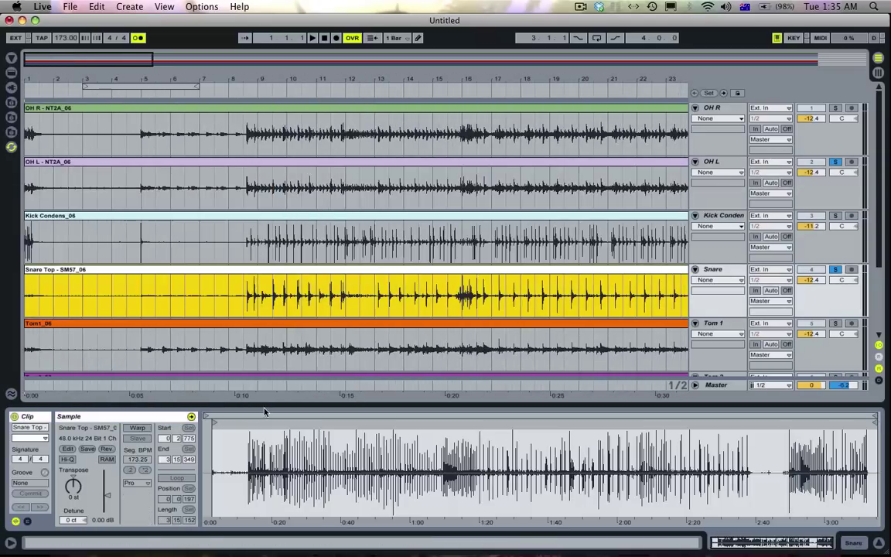
{"action": "left_click_drag", "start_coordinate": [276, 77], "coordinate": [65, 33]}
{"action": "left_click_drag", "start_coordinate": [250, 43], "coordinate": [250, 70]}
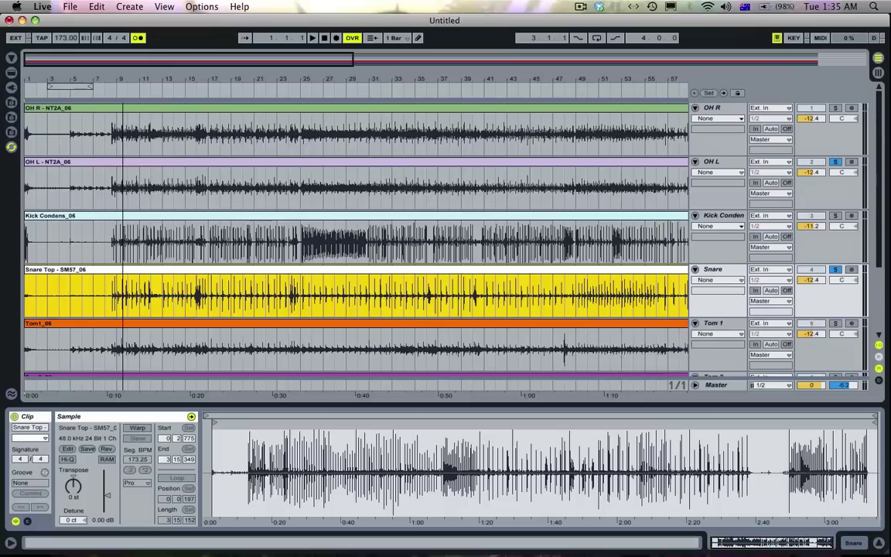
{"action": "left_click_drag", "start_coordinate": [255, 455], "coordinate": [276, 456]}
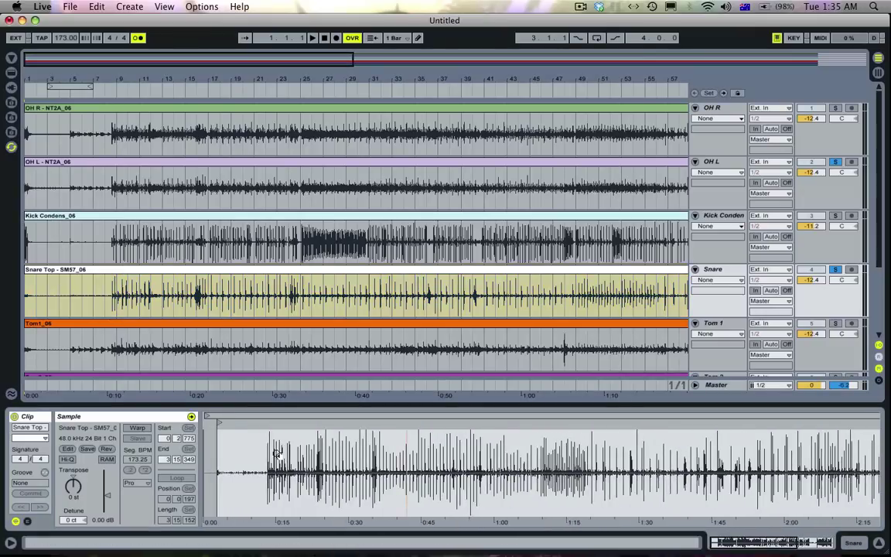
- Compare the unwarped waveform of the Snare Top clip with the warp markers in the Kick Condens clip
{"action": "double_click", "coordinate": [162, 270]}
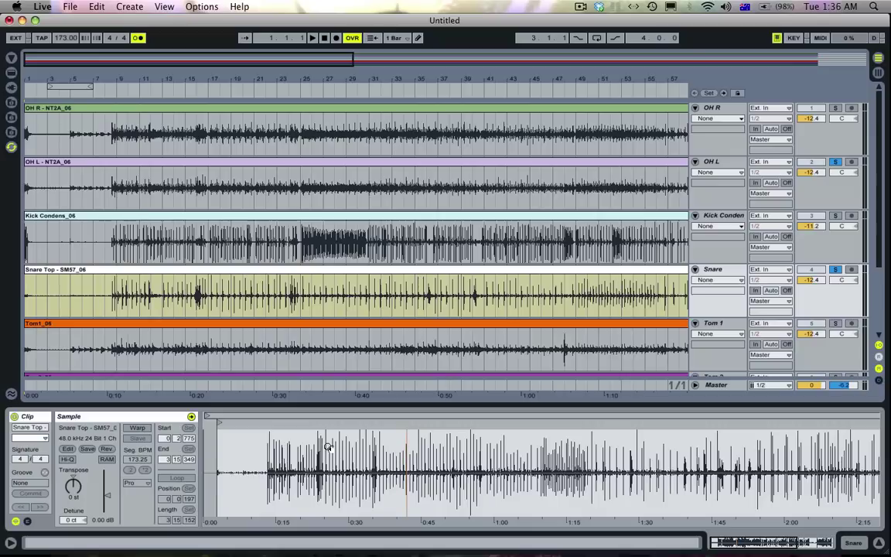
{"action": "left_click", "coordinate": [180, 220]}
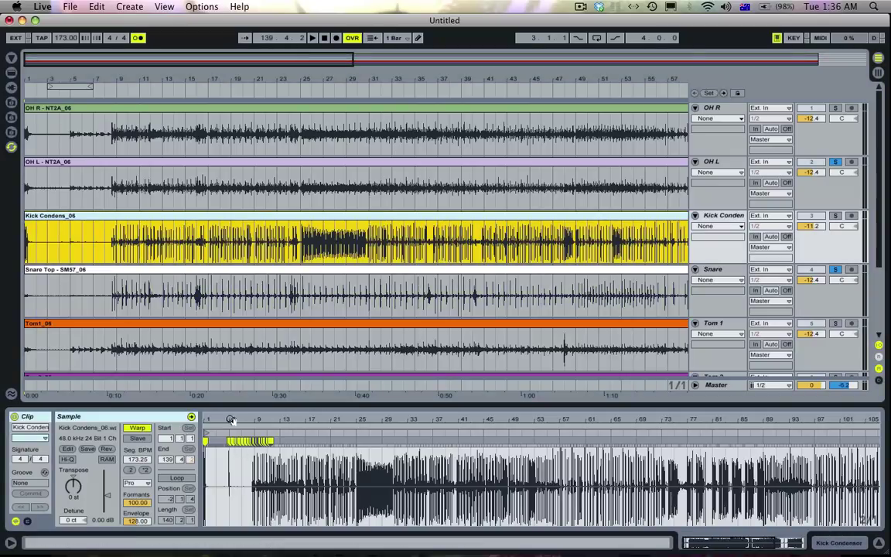
{"action": "left_click", "coordinate": [157, 278]}
- Open the sample file management for the Kick Condens clip and start hot-swapping Kick Condens_06.wav
{"action": "left_click", "coordinate": [155, 219]}
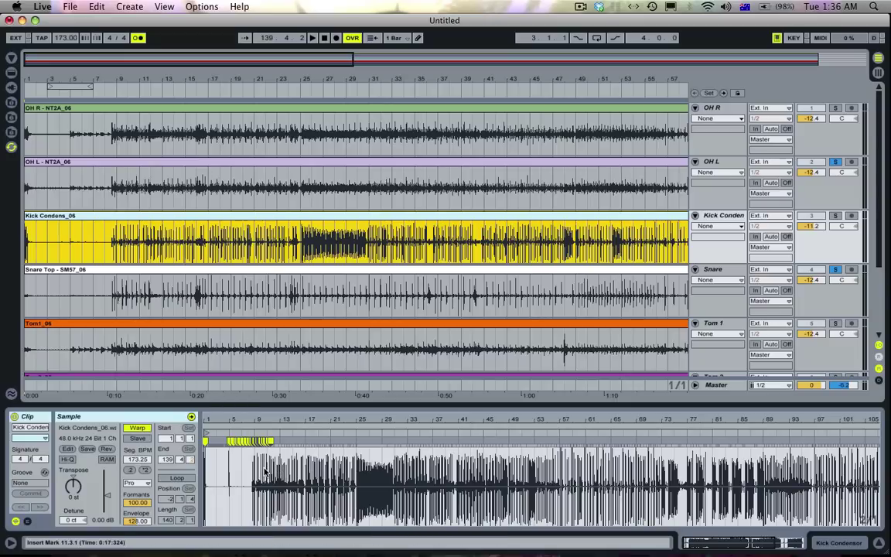
{"action": "left_click_drag", "start_coordinate": [256, 419], "coordinate": [328, 464]}
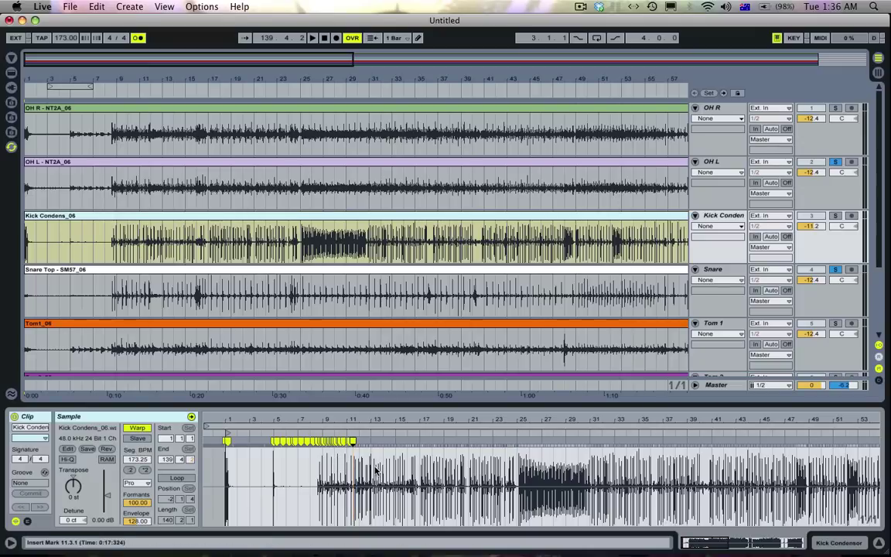
{"action": "right_click", "coordinate": [376, 471]}
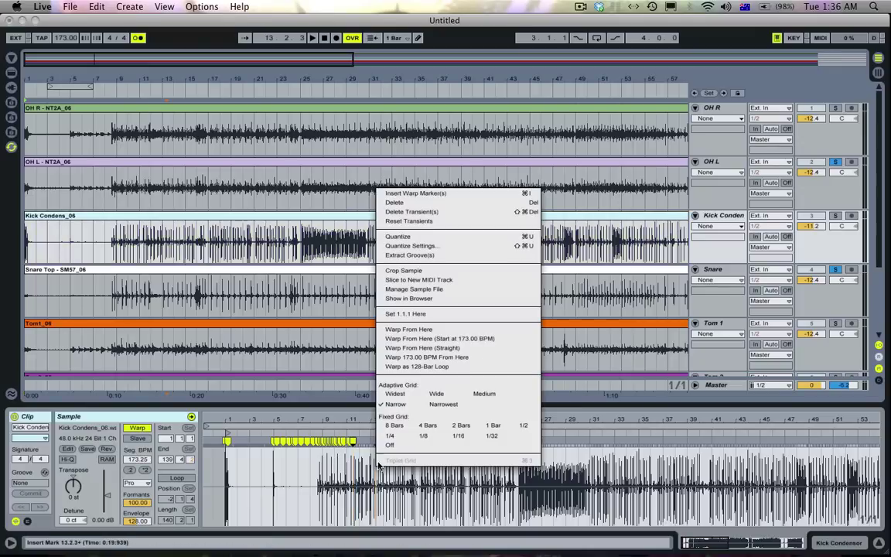
{"action": "left_click", "coordinate": [415, 288]}
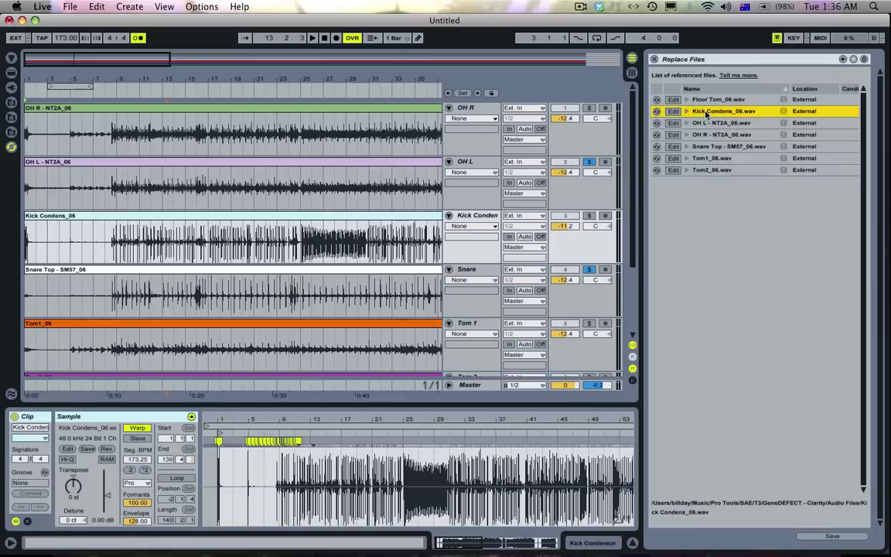
{"action": "left_click", "coordinate": [657, 112]}
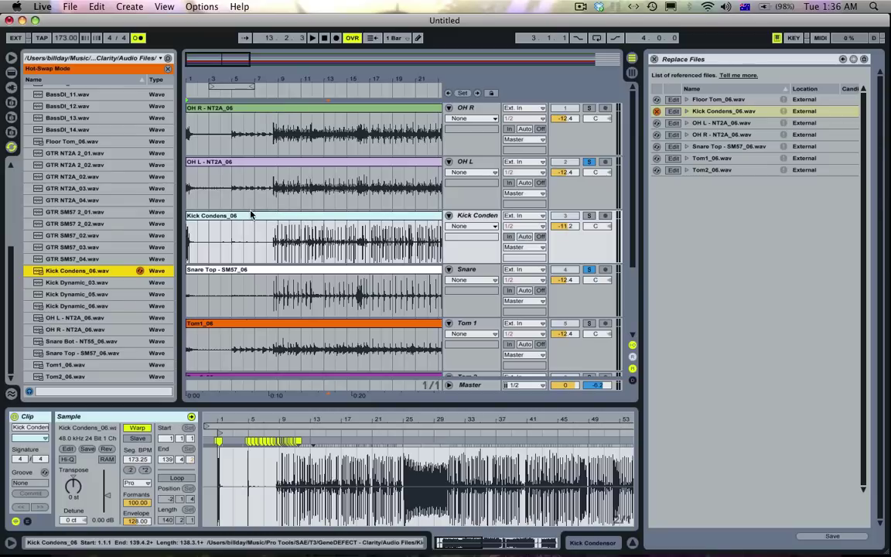
- Take Kick Condens_06.wav offline for editing and hot-swap it with Snare Top - SM57_06.wav
{"action": "double_click", "coordinate": [128, 270]}
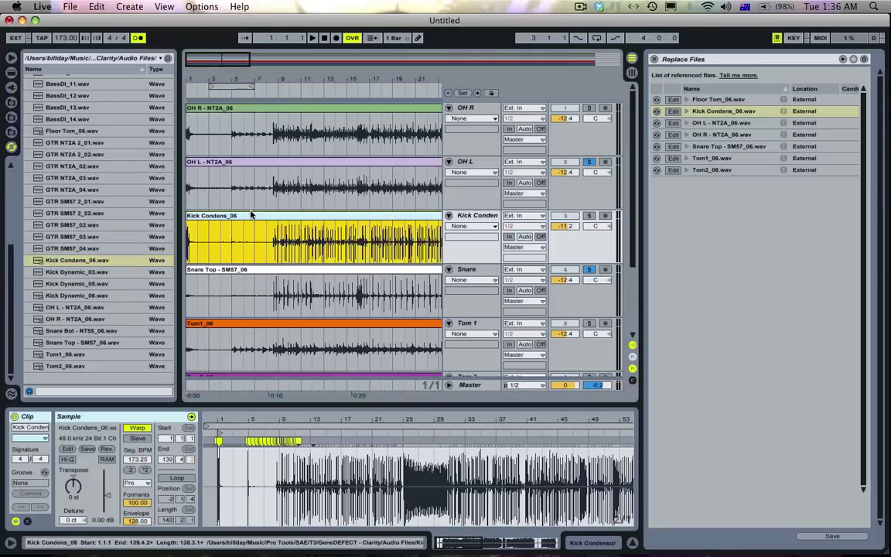
{"action": "left_click", "coordinate": [658, 113]}
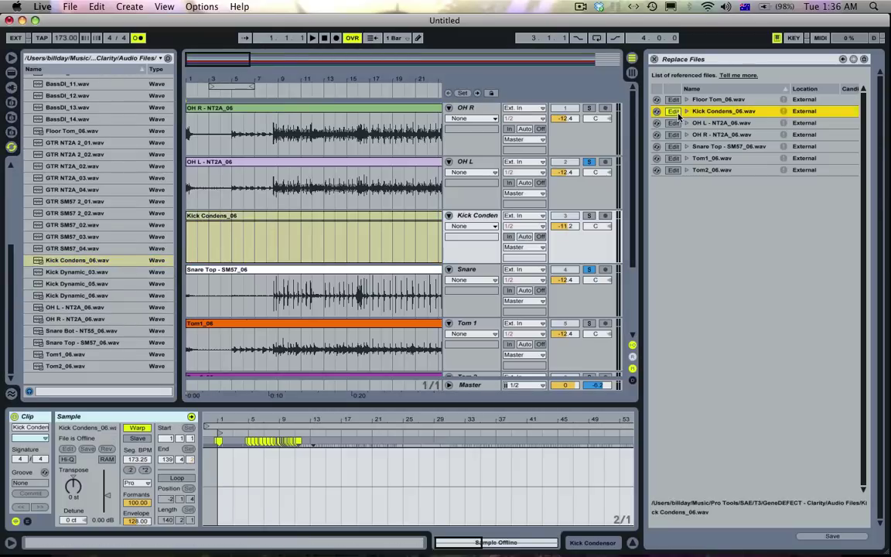
{"action": "left_click", "coordinate": [678, 115]}
{"action": "left_click", "coordinate": [671, 113]}
{"action": "left_click", "coordinate": [670, 113]}
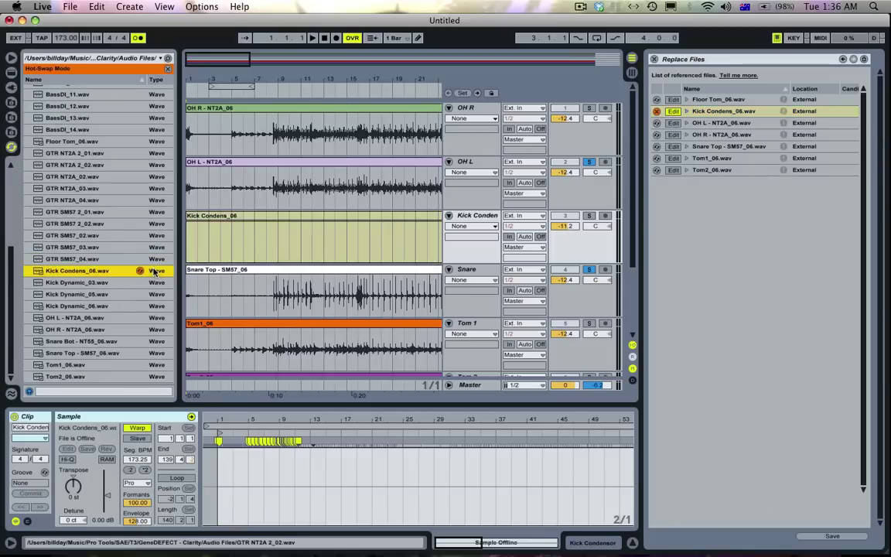
{"action": "left_click", "coordinate": [74, 352]}
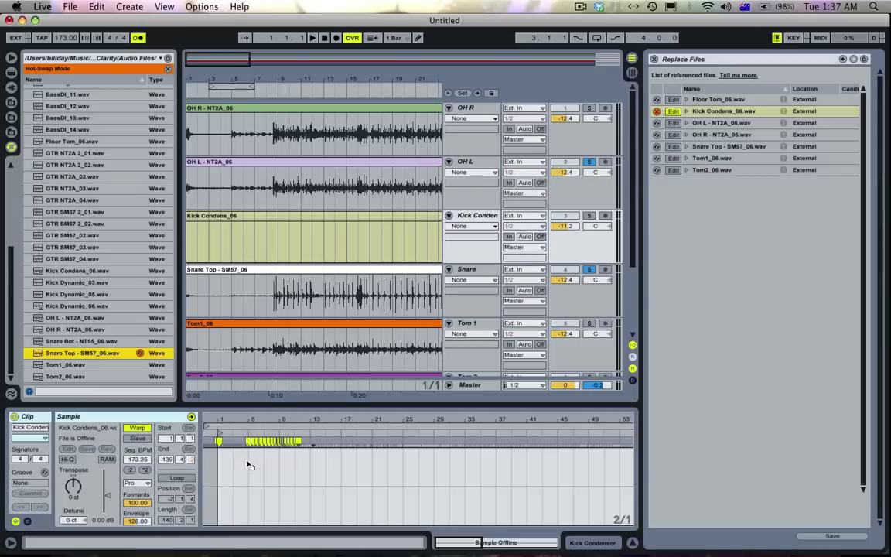
{"action": "left_click_drag", "start_coordinate": [248, 464], "coordinate": [248, 464]}
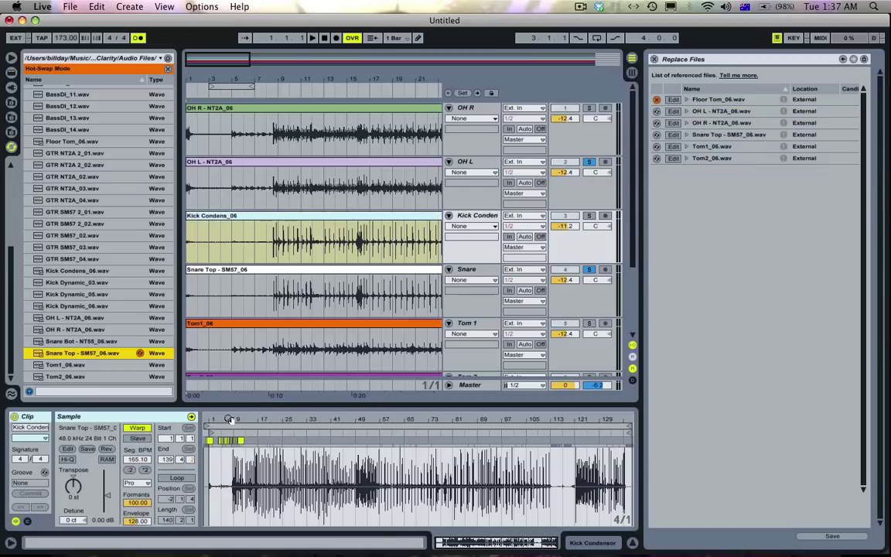
- Examine the Kick Condens clip's swapped waveform and compare its hits near 9.3 with the Snare Top and overhead clips
{"action": "left_click_drag", "start_coordinate": [229, 419], "coordinate": [232, 502]}
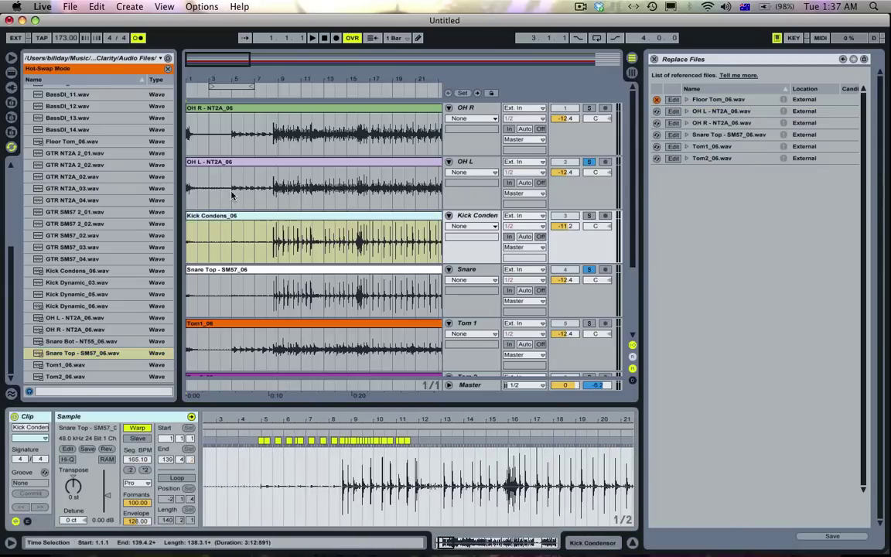
{"action": "left_click", "coordinate": [222, 216]}
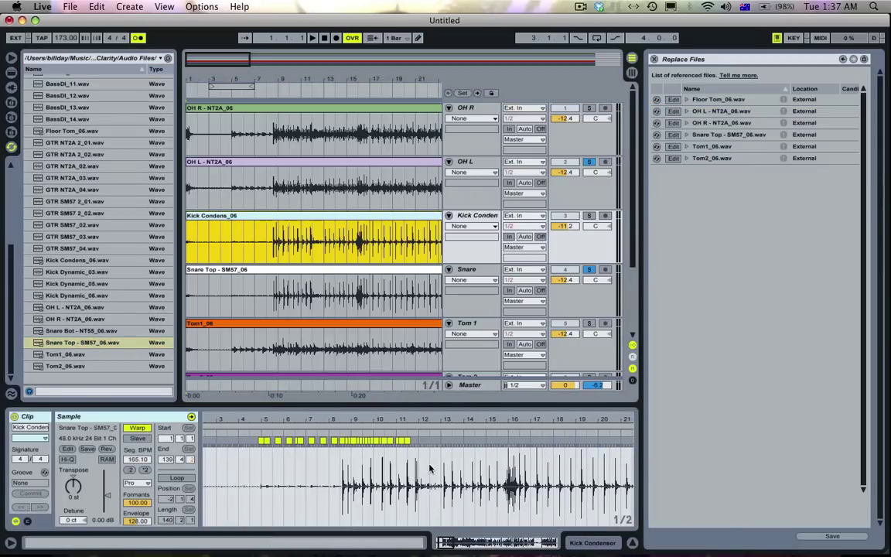
{"action": "left_click_drag", "start_coordinate": [355, 420], "coordinate": [355, 464]}
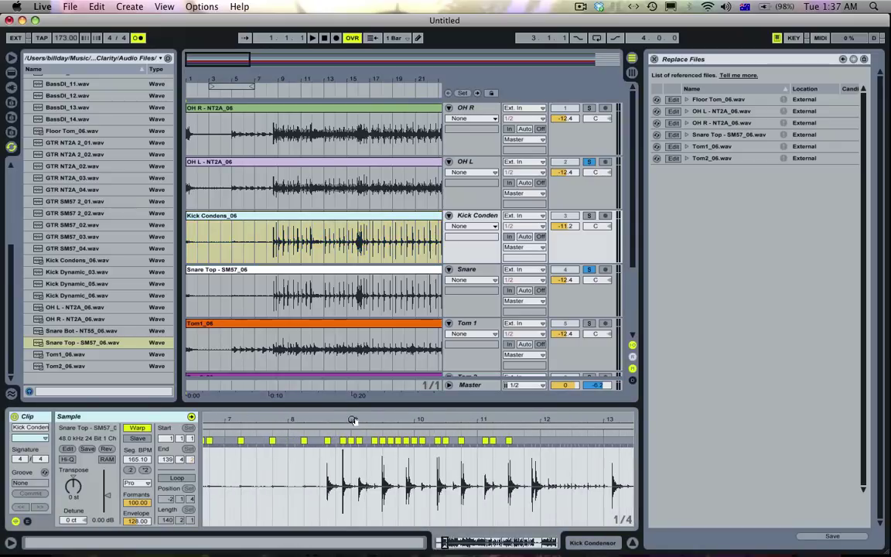
{"action": "left_click", "coordinate": [265, 234]}
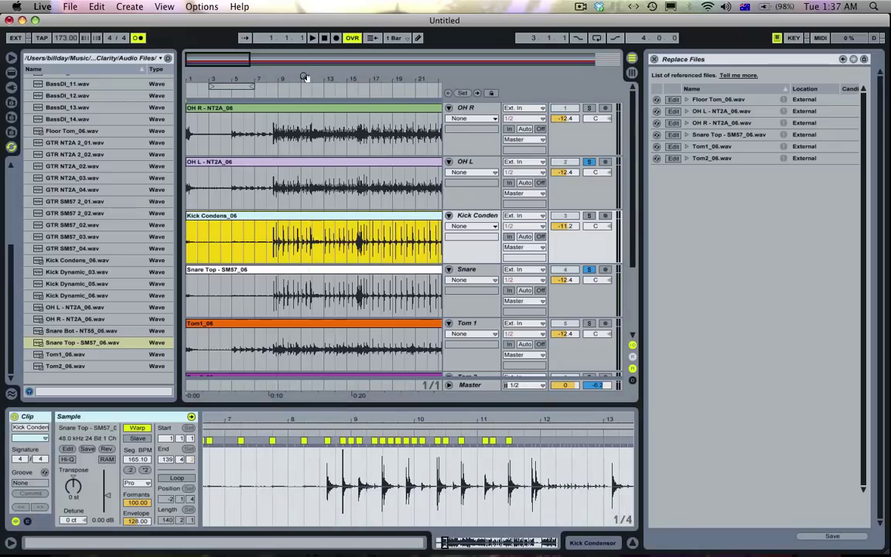
{"action": "left_click_drag", "start_coordinate": [283, 77], "coordinate": [324, 239]}
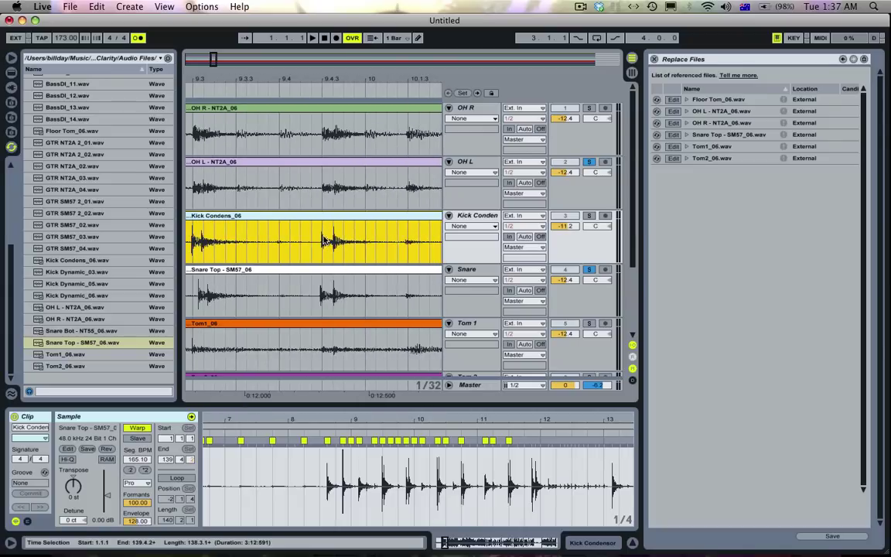
{"action": "left_click_drag", "start_coordinate": [317, 81], "coordinate": [399, 81]}
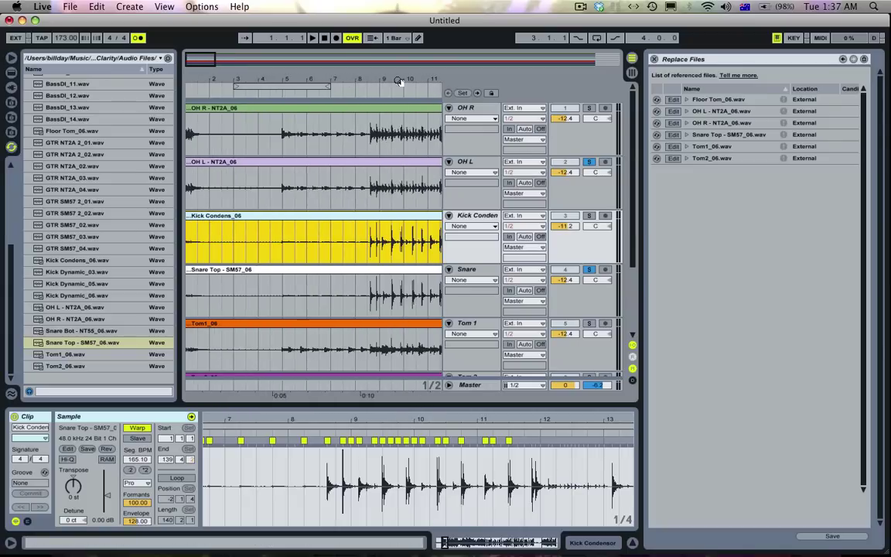
- Solo the Kick Condens track alongside OH L in place of the Snare track and play from 8.3.1
{"action": "left_click", "coordinate": [588, 215]}
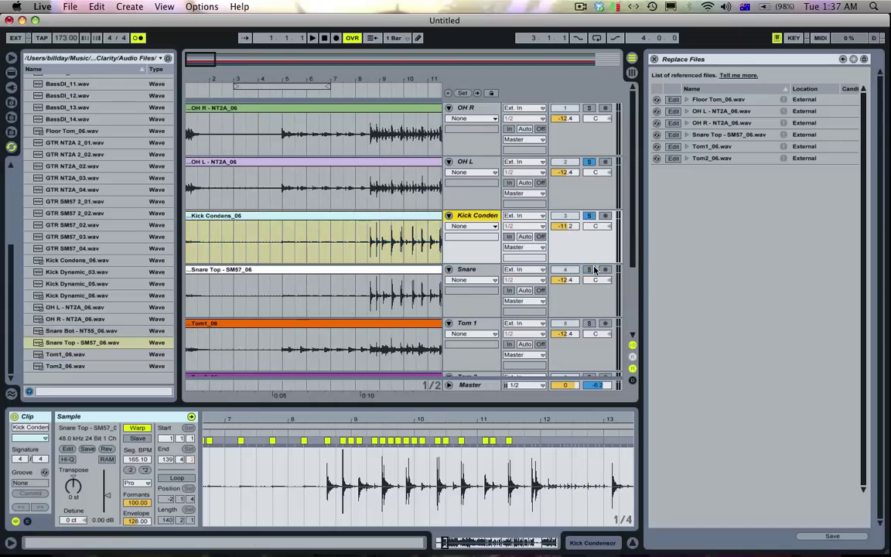
{"action": "left_click", "coordinate": [368, 238]}
{"action": "key", "text": "space"}
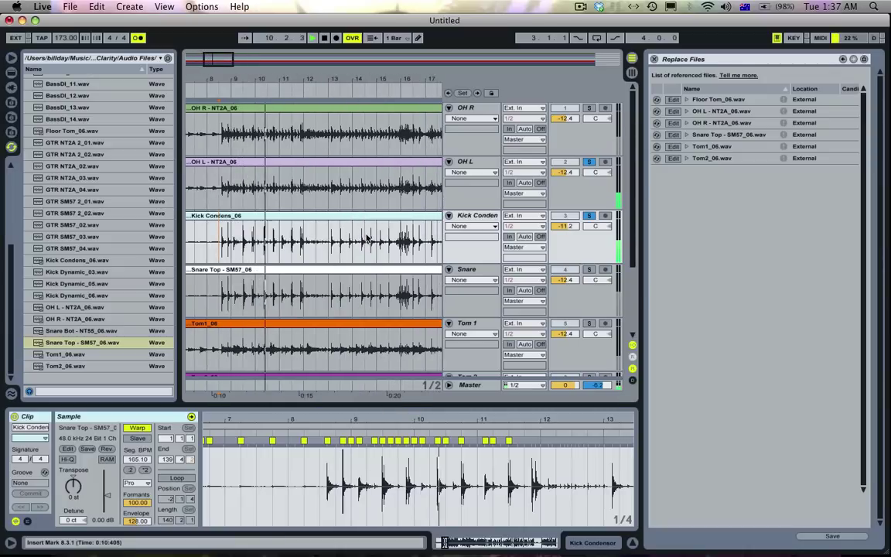
{"action": "left_click_drag", "start_coordinate": [282, 80], "coordinate": [310, 62]}
{"action": "key", "text": "space"}
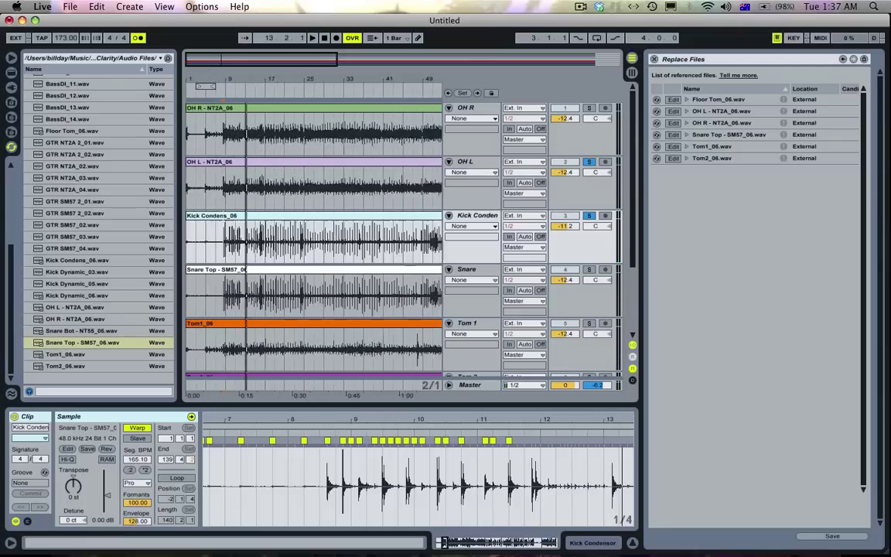
- Close the file replacement list and the file browser, and clear all track solos
{"action": "key", "text": "minus"}
{"action": "key", "text": "minus"}
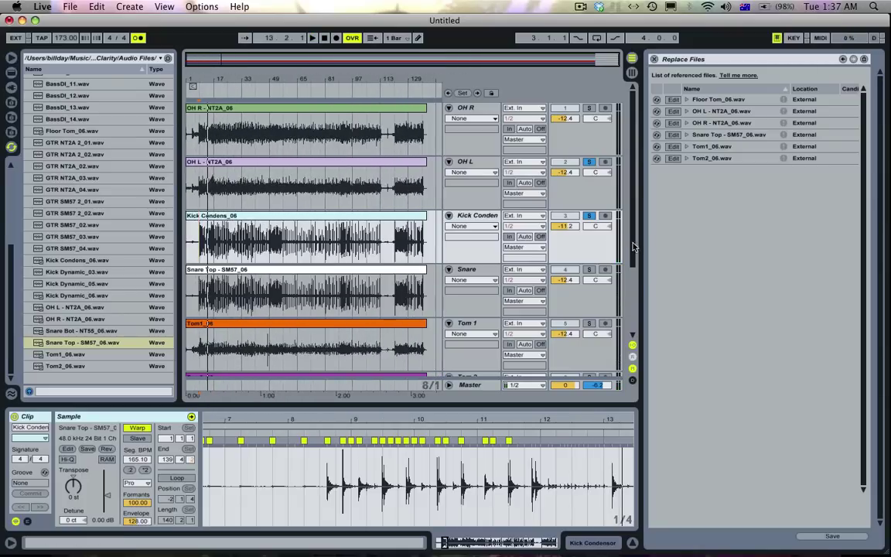
{"action": "left_click_drag", "start_coordinate": [641, 244], "coordinate": [813, 243]}
{"action": "left_click", "coordinate": [835, 216]}
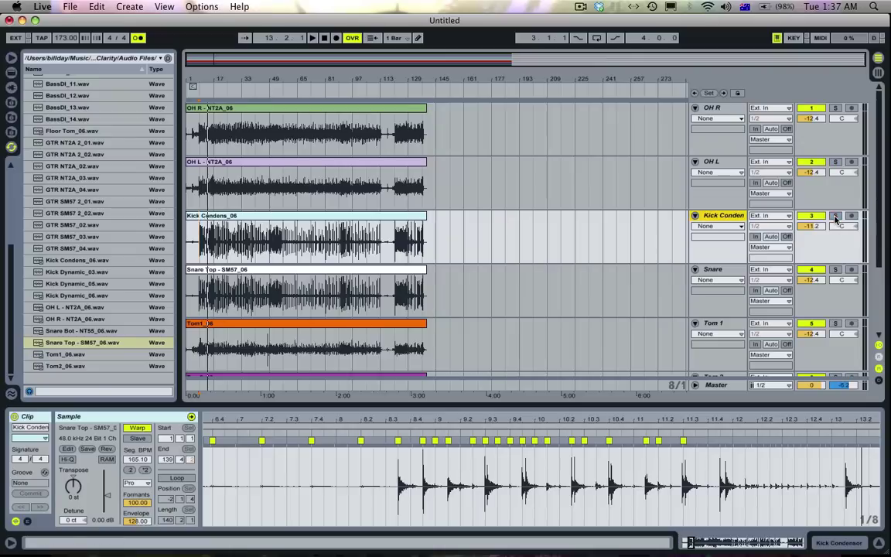
{"action": "left_click", "coordinate": [179, 206]}
{"action": "left_click_drag", "start_coordinate": [49, 78], "coordinate": [84, 70]}
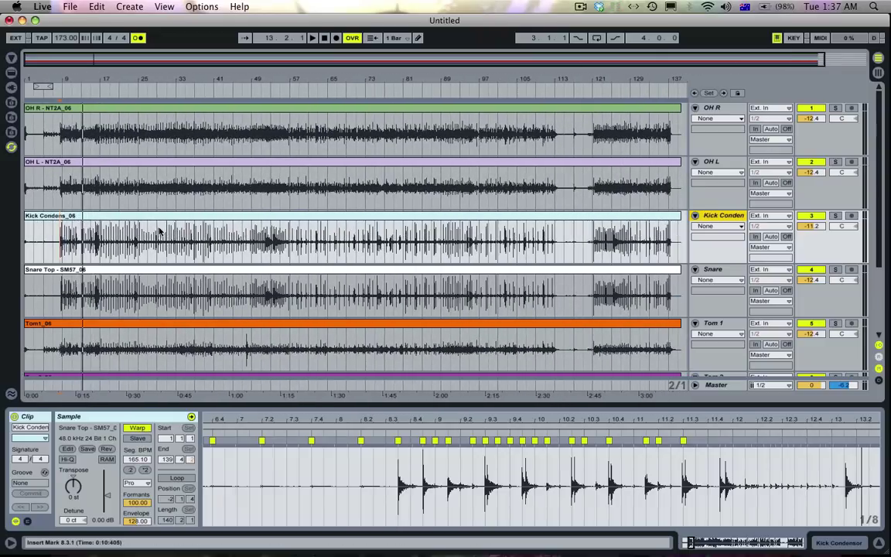
- Hide the clip view and look over the waveforms of all seven drum tracks across the arrangement
{"action": "left_click", "coordinate": [160, 231]}
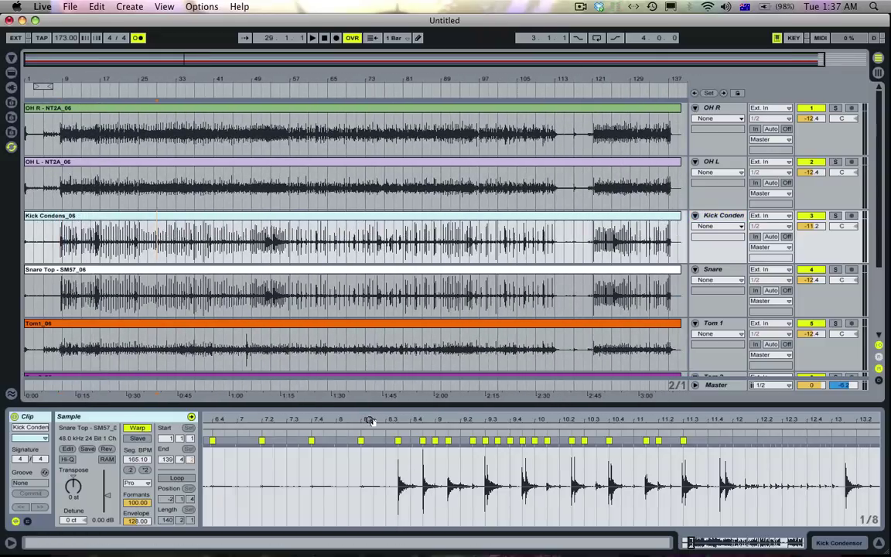
{"action": "left_click_drag", "start_coordinate": [371, 420], "coordinate": [250, 420]}
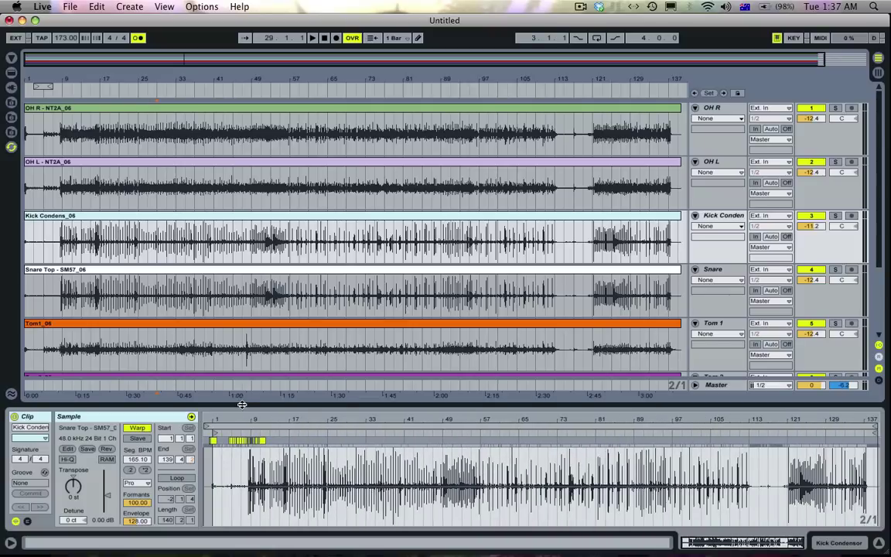
{"action": "key", "text": "super+alt+l"}
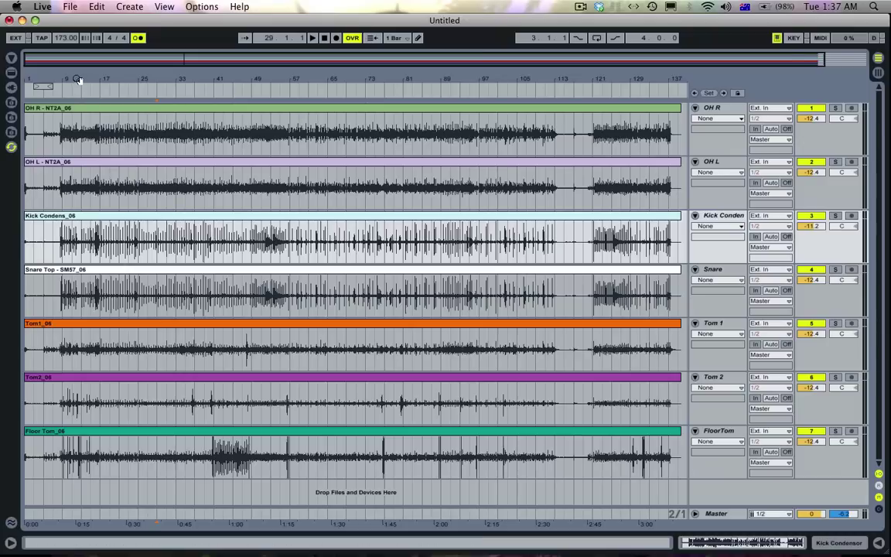
{"action": "left_click", "coordinate": [66, 135]}
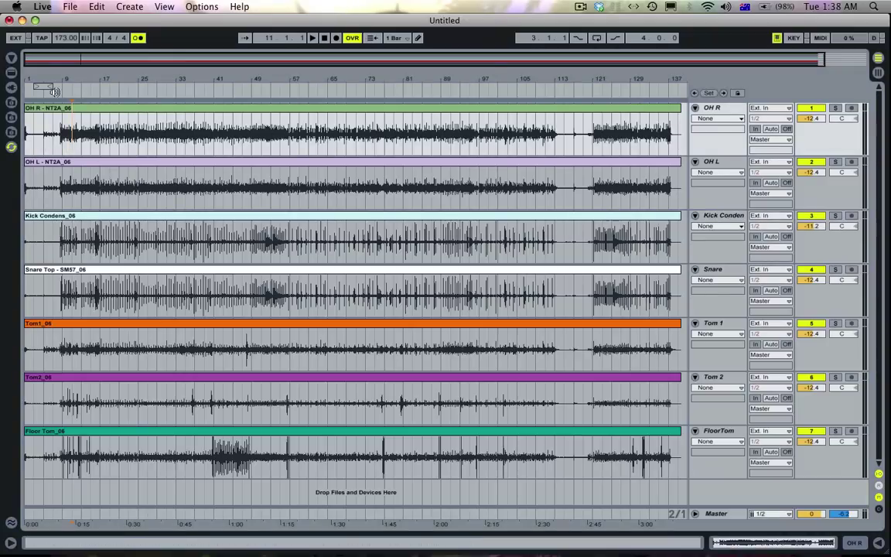
{"action": "left_click_drag", "start_coordinate": [35, 78], "coordinate": [63, 77]}
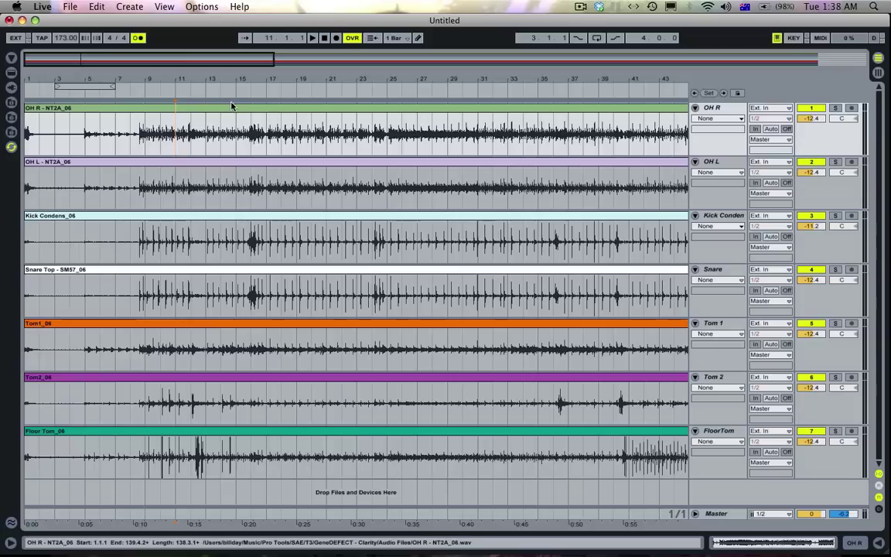
{"action": "left_click_drag", "start_coordinate": [96, 73], "coordinate": [546, 4]}
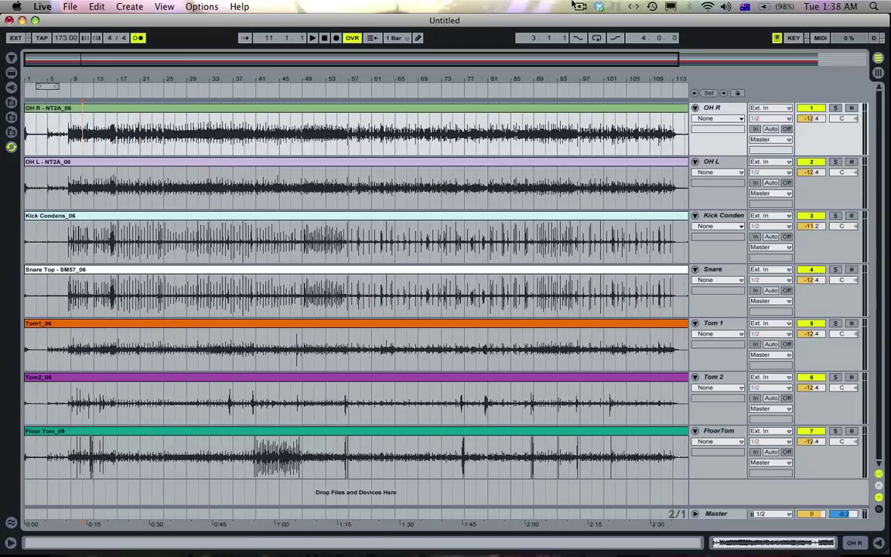